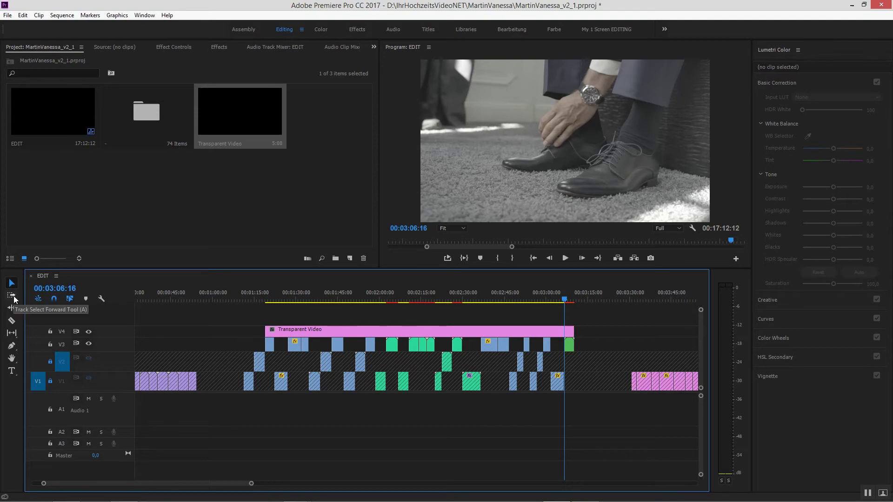
- Select the V3 clips forward and move the Transparent Video pieces down into V3's gaps
click(12, 295)
click(224, 343)
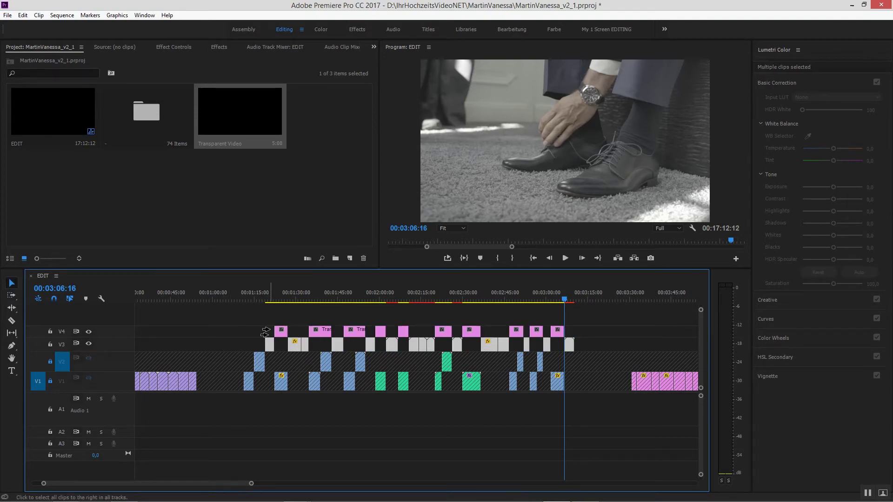
key(ctrl+z)
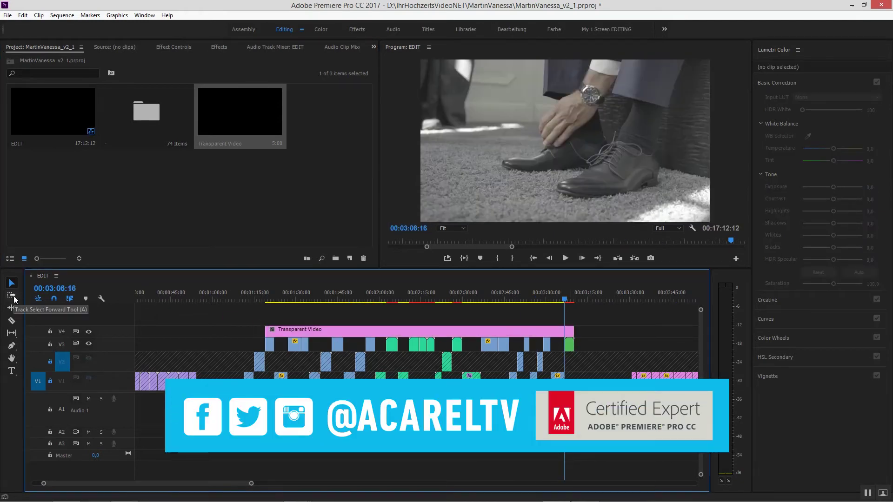
click(11, 295)
click(224, 343)
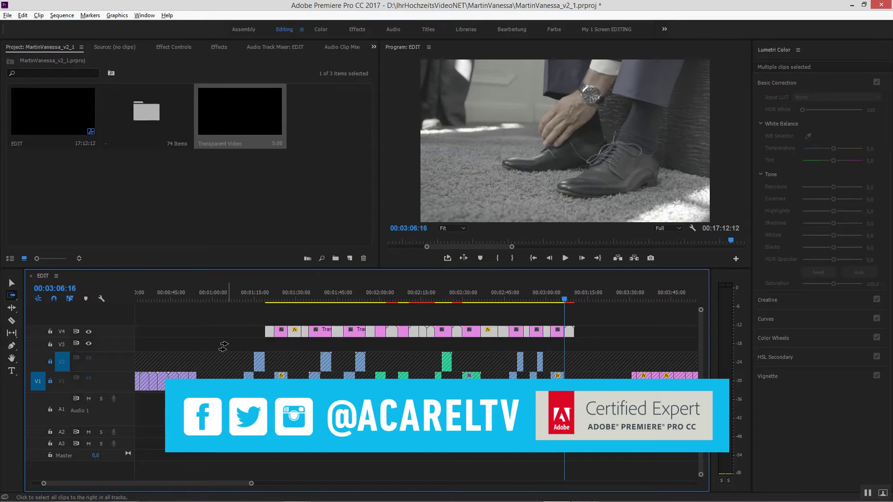
shift+click(223, 347)
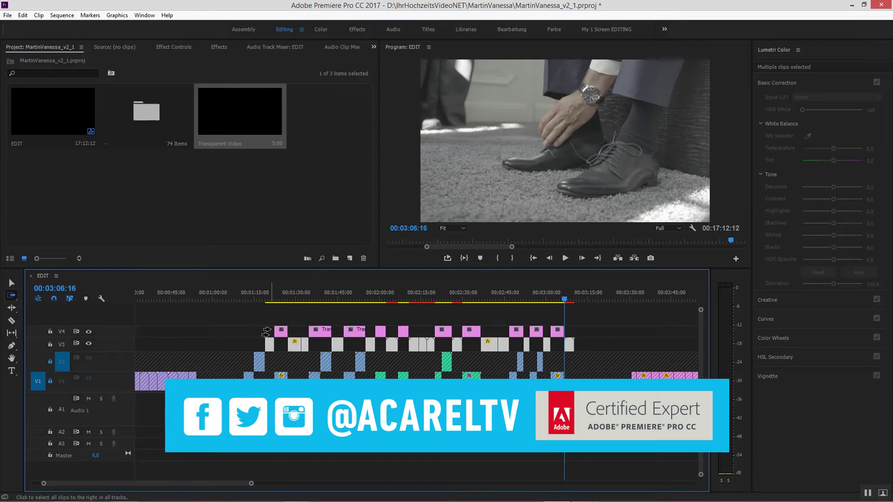
drag(258, 331, 255, 334)
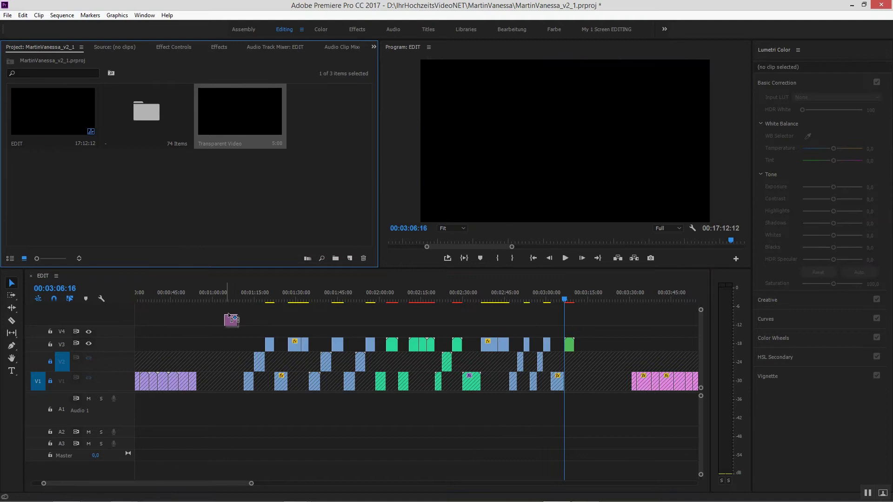
- Extend the Transparent Video across V4 to the playhead, reselect the V3 clips forward, and undo
drag(229, 320, 270, 331)
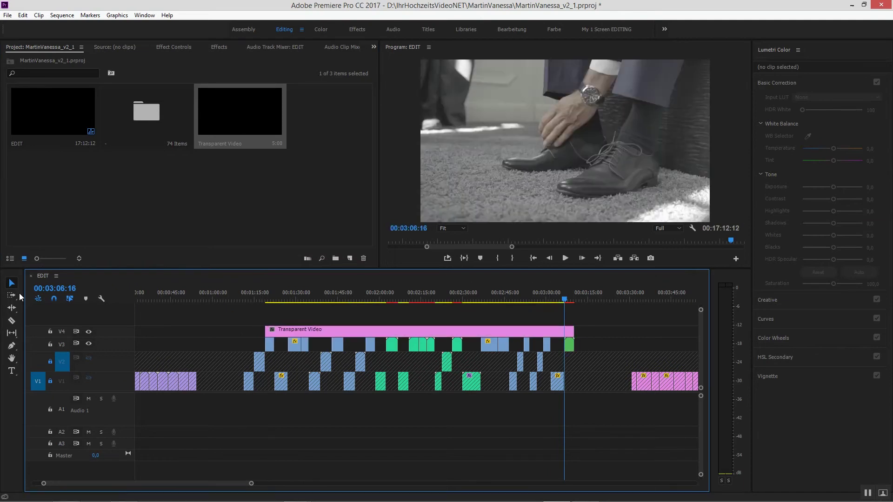
key(a)
click(224, 344)
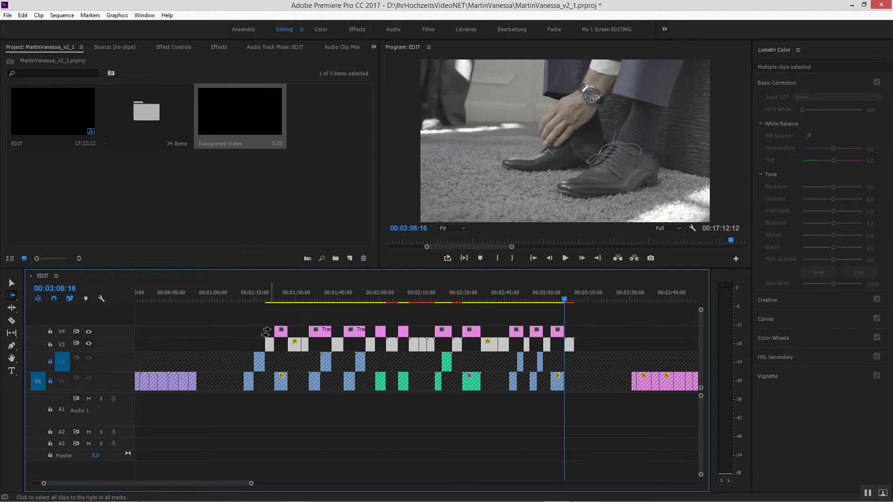
key(ctrl+z)
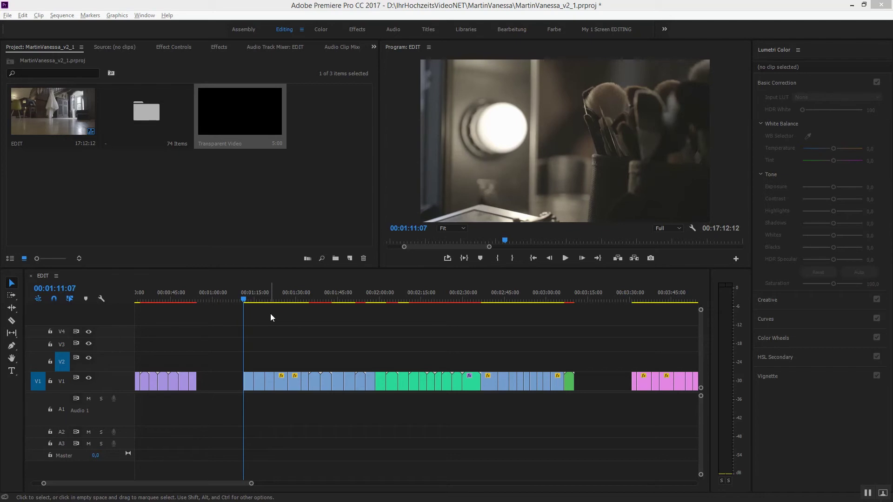
- Target track V1 instead of V2 for edit stepping
mouse_move(247, 301)
mouse_down()
mouse_move(334, 307)
mouse_move(247, 306)
mouse_up()
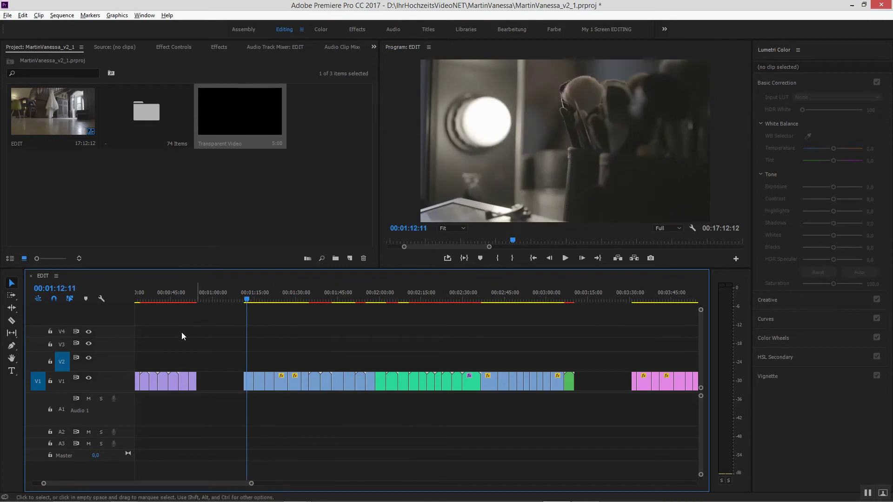
click(60, 384)
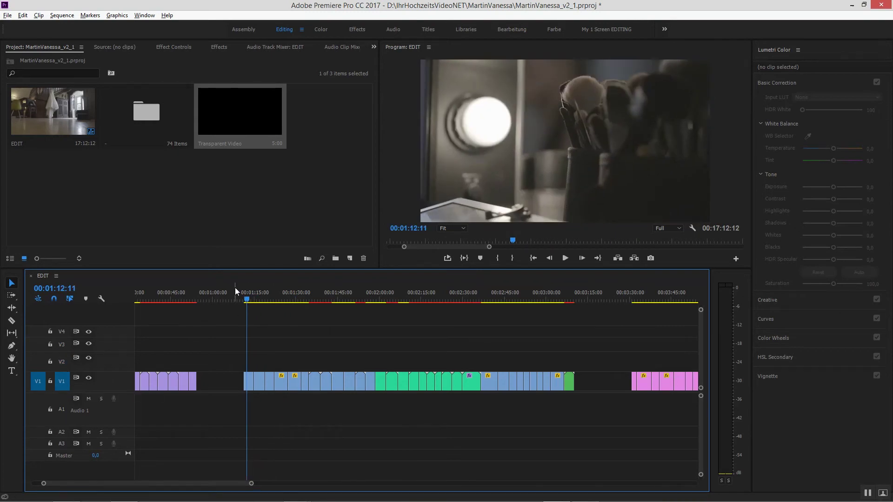
mouse_move(248, 299)
mouse_down()
mouse_move(336, 306)
mouse_move(251, 304)
mouse_up()
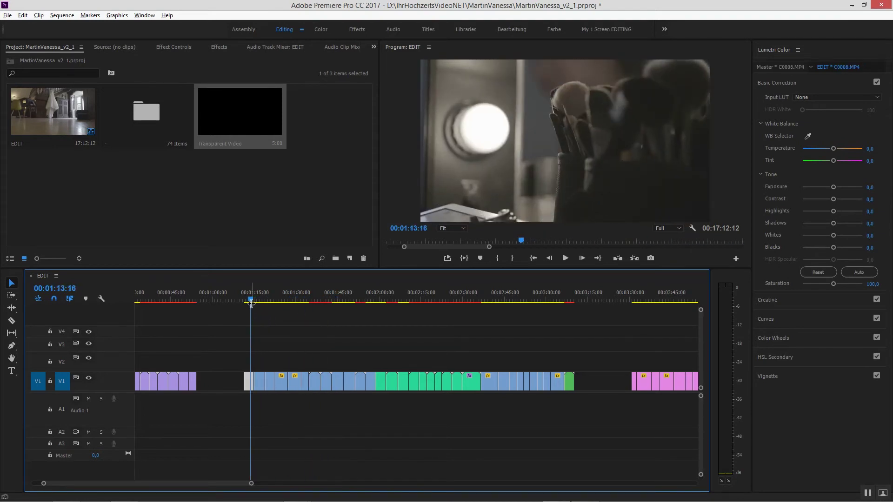
- Enable Sequence > Selection Follows Playhead and park the playhead at the first blue clip, 00:01:11:07
click(66, 17)
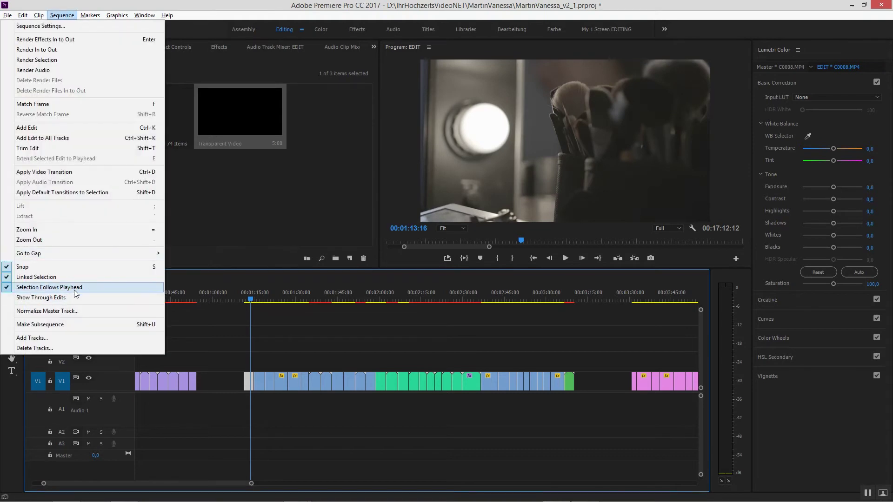
click(278, 327)
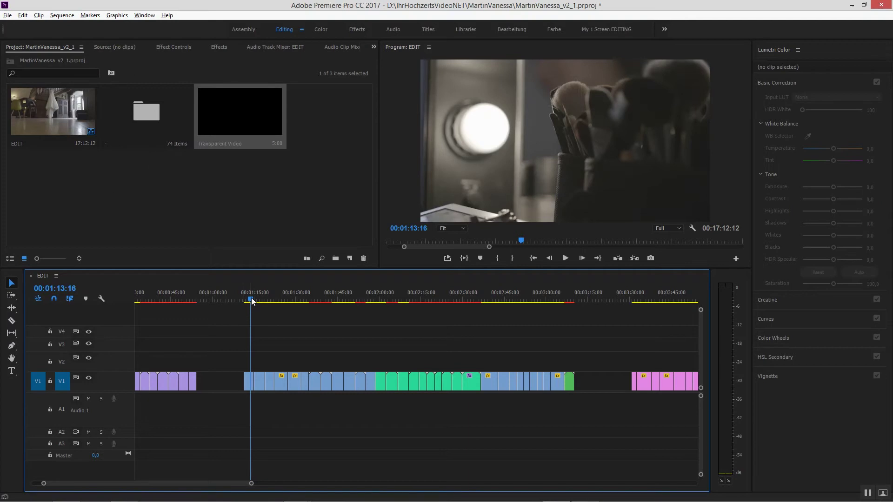
drag(252, 299, 248, 299)
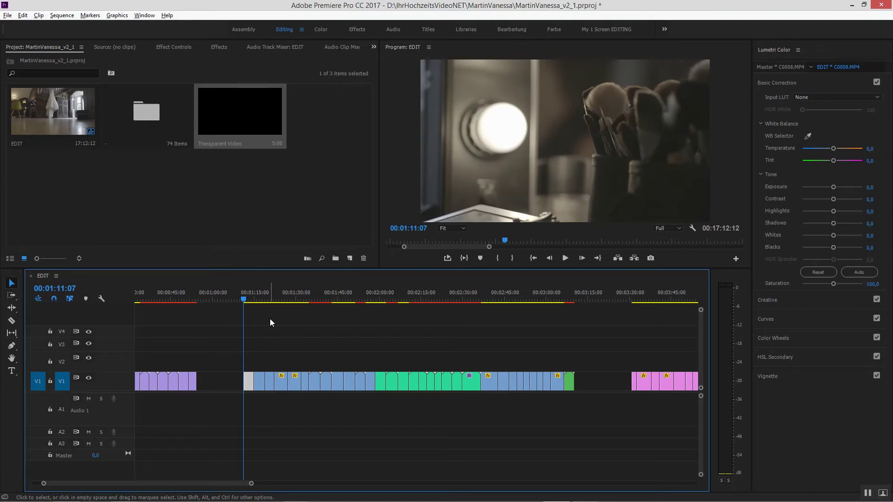
- Step to the edit at 00:01:15:00 and lift that clip from V1 up to V2 with Alt+Up
key(Down)
key(Down)
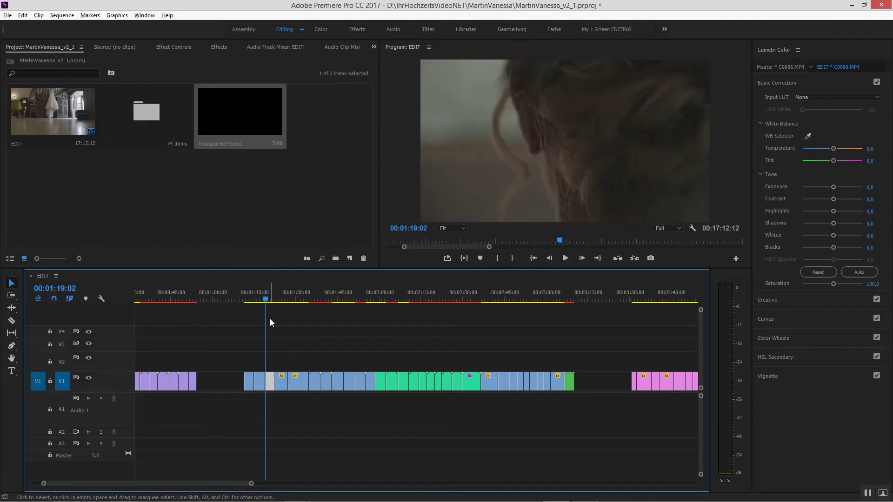
key(Down)
key(Down)
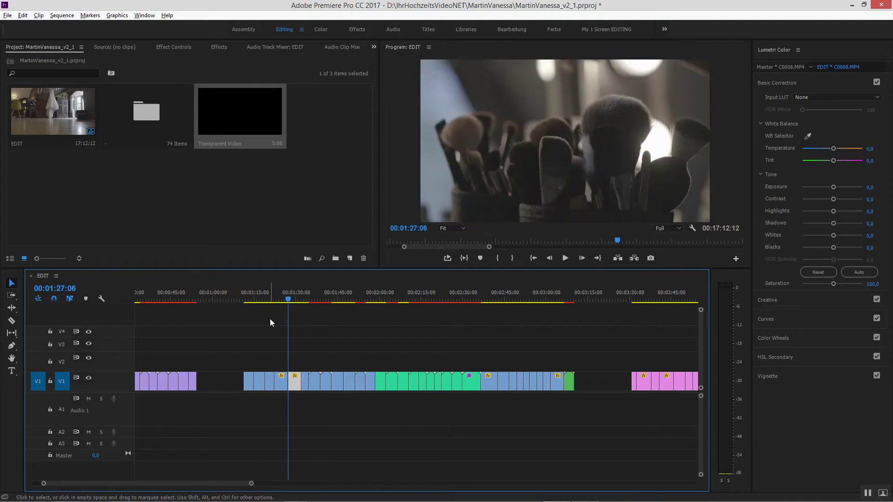
key(Down)
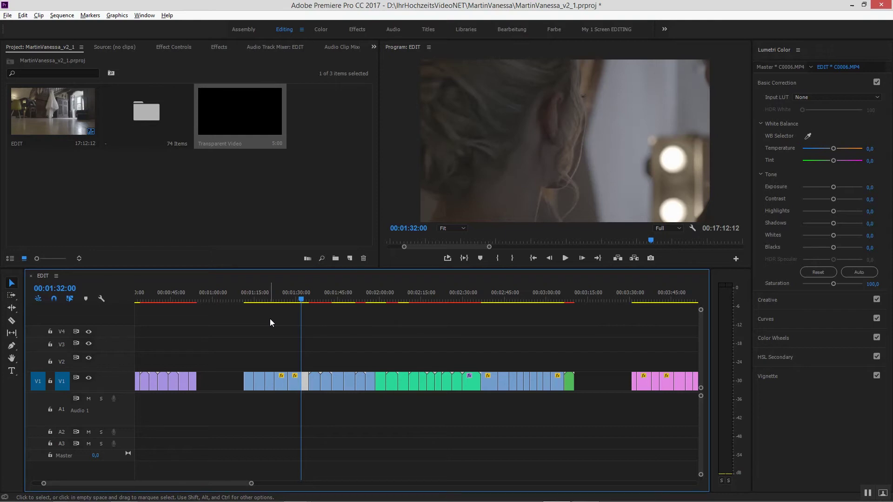
key(Up)
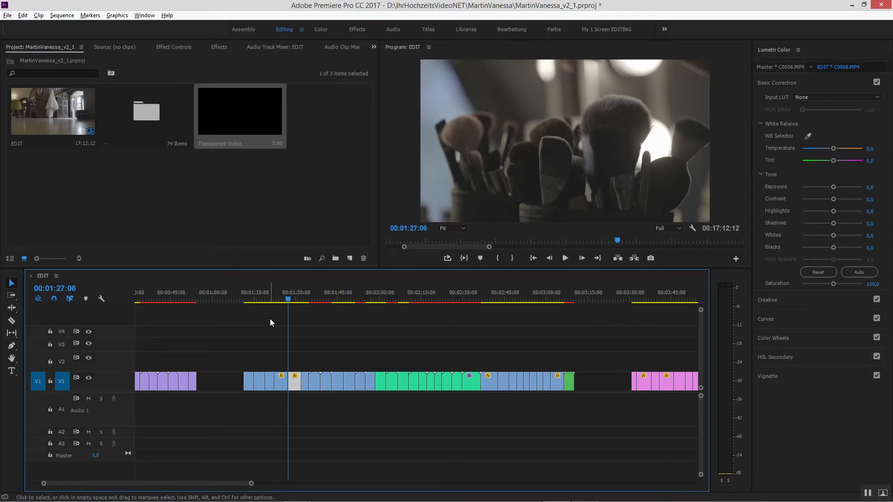
key(Up)
key(Up)
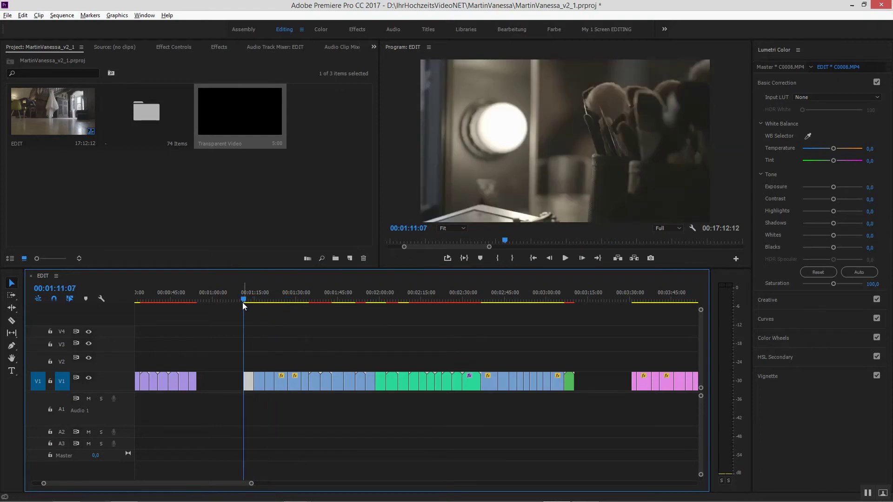
click(276, 318)
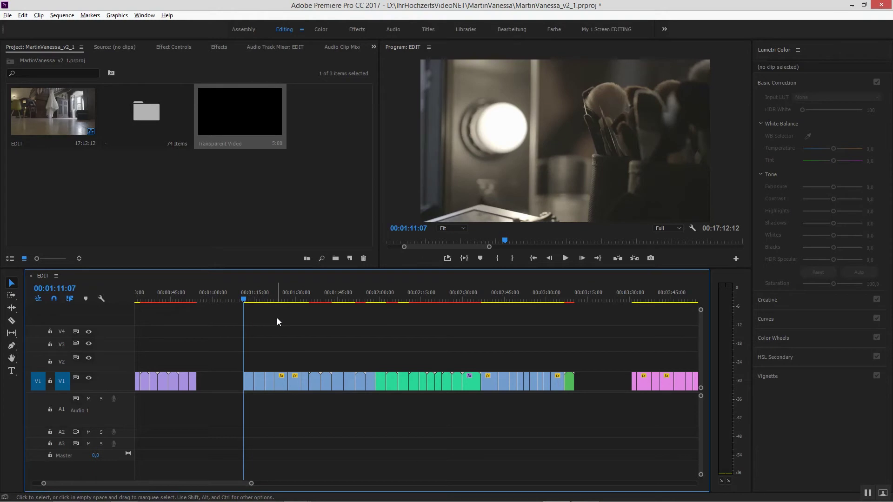
key(Down)
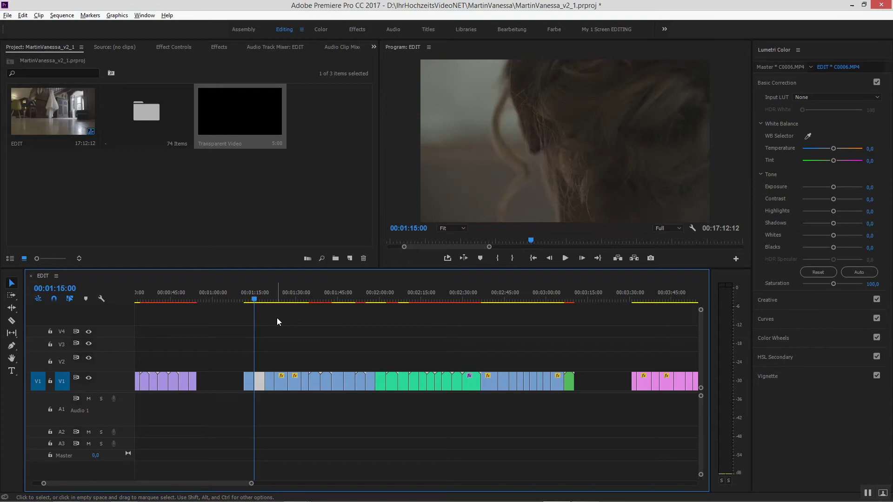
key(alt+Up)
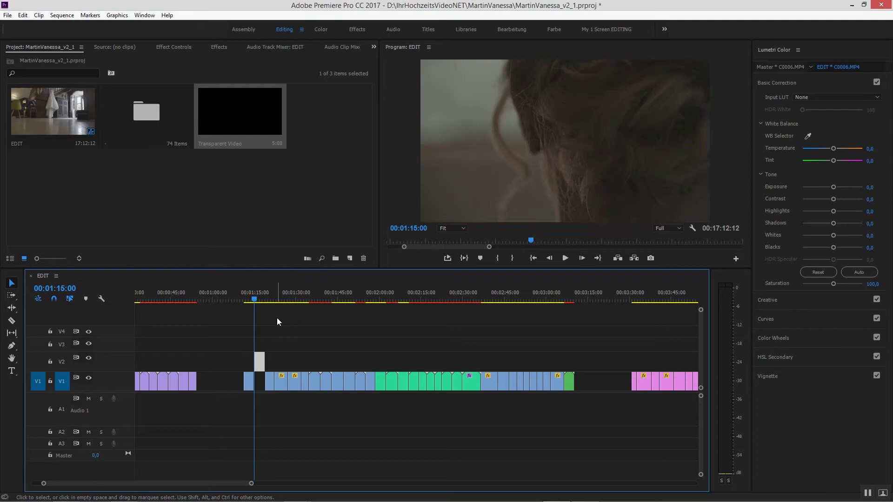
- Lift alternate V1 clips after 01:15 up to V2 in the blue group
key(Down)
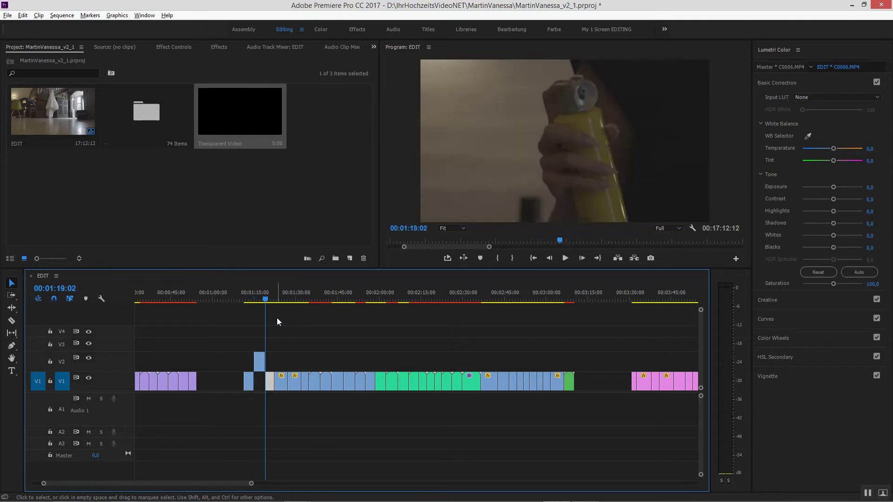
key(alt+Up)
key(Down)
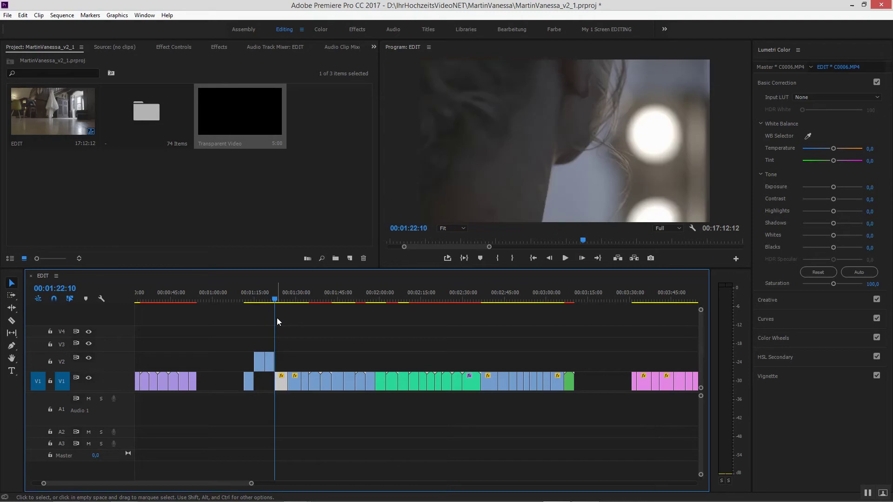
key(Down)
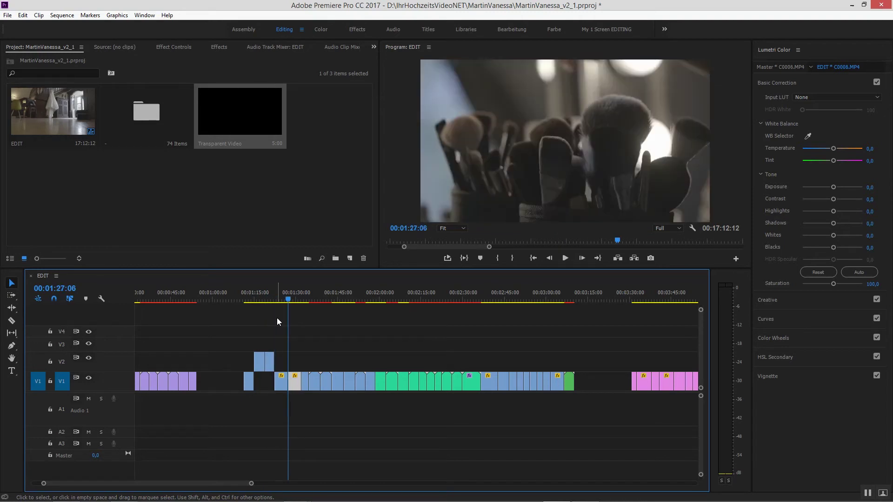
key(alt+Up)
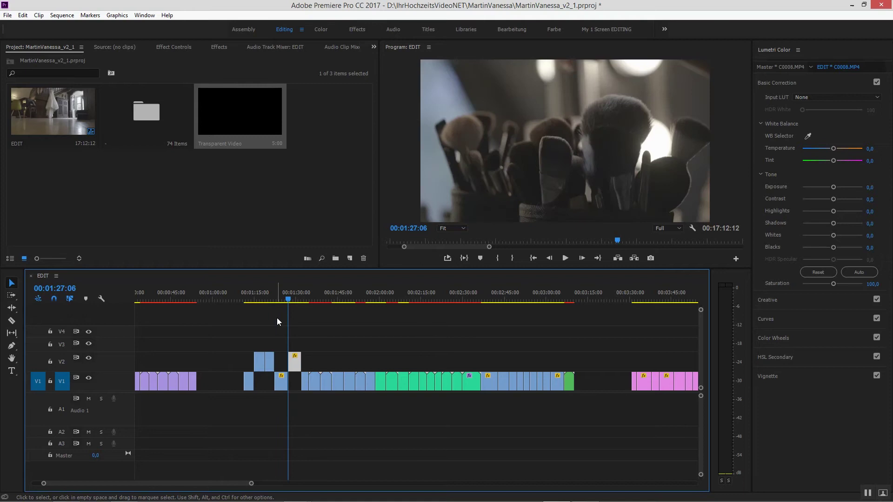
key(Down)
key(alt+Up)
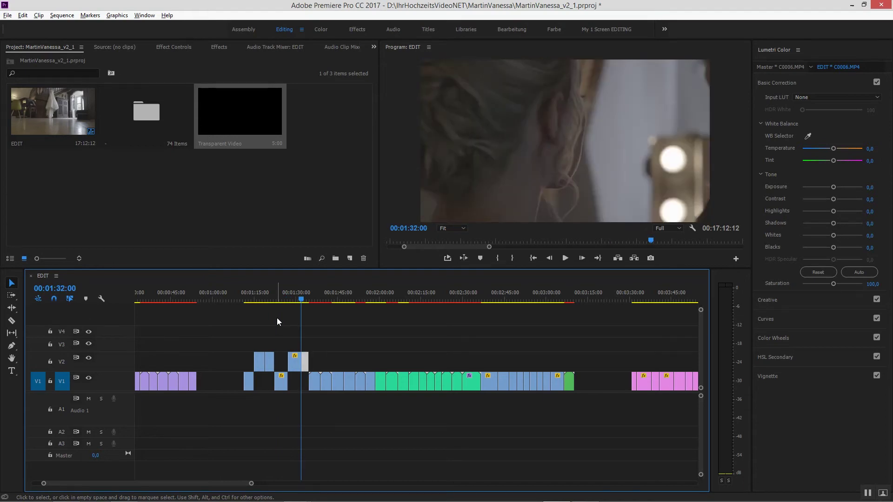
key(Down)
key(Down)
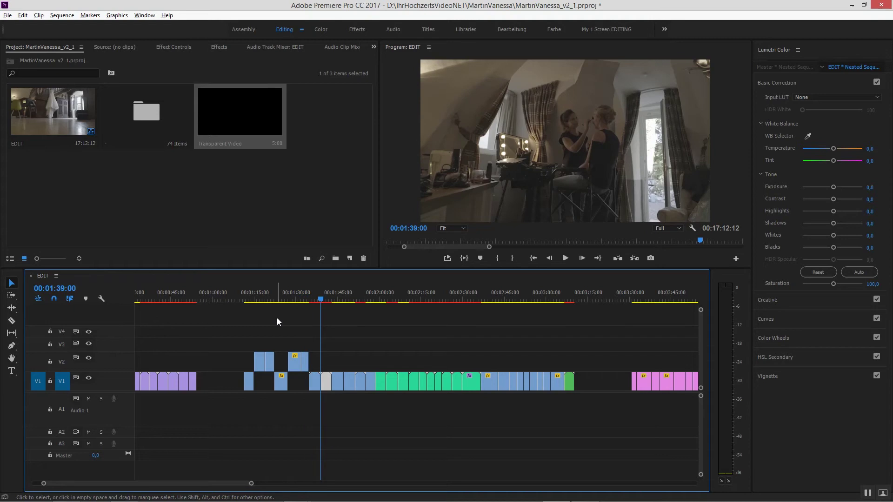
key(alt+Up)
key(Down)
key(alt+Up)
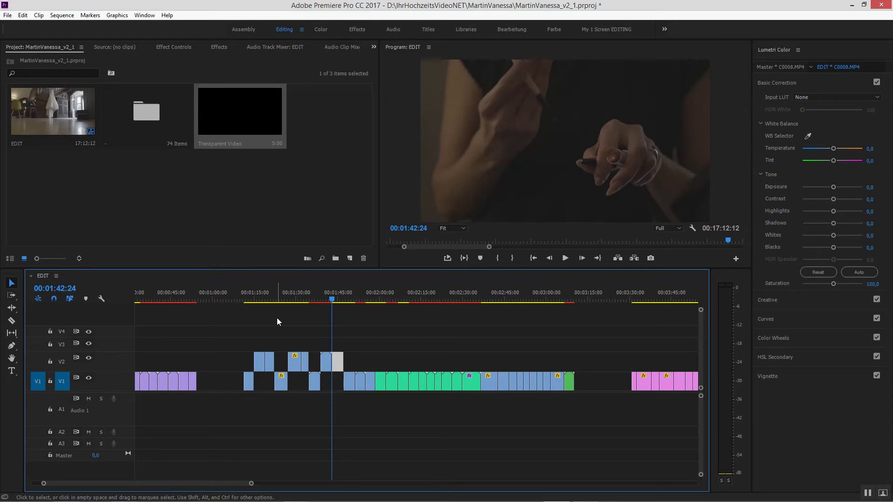
- Continue lifting every other clip up to V2 through about 00:03:06
key(Down)
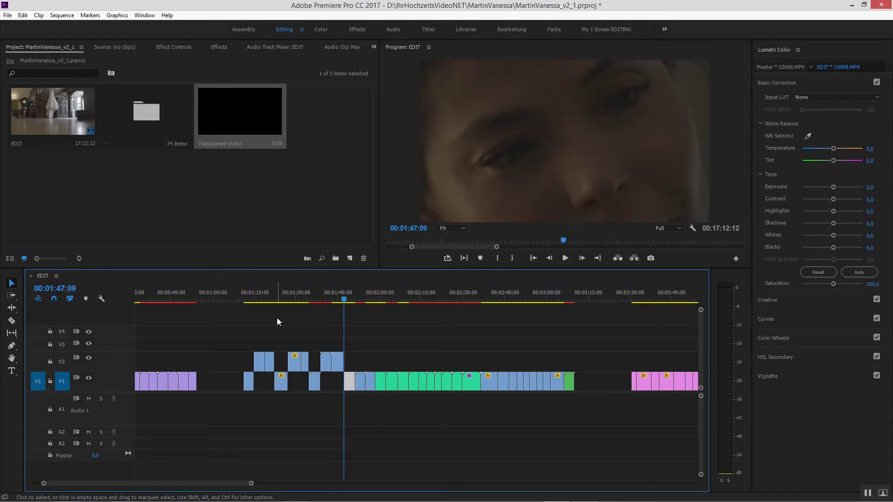
key(Down)
key(Down)
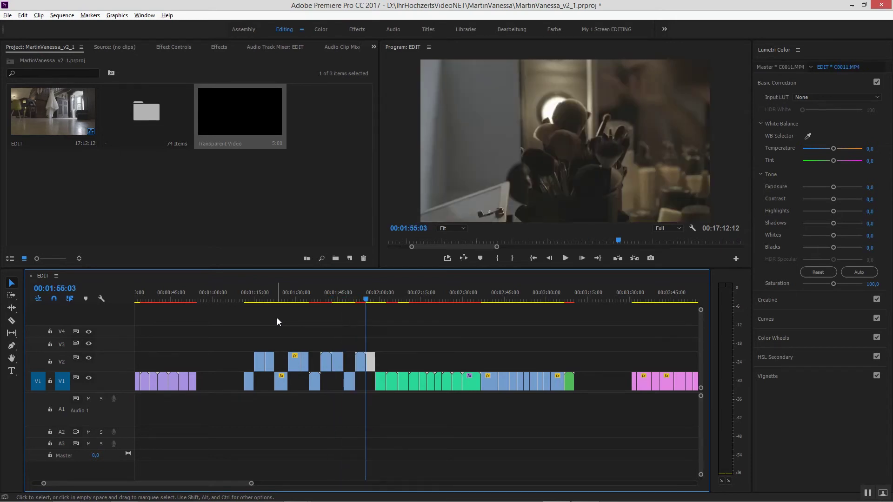
key(Down)
key(Down)
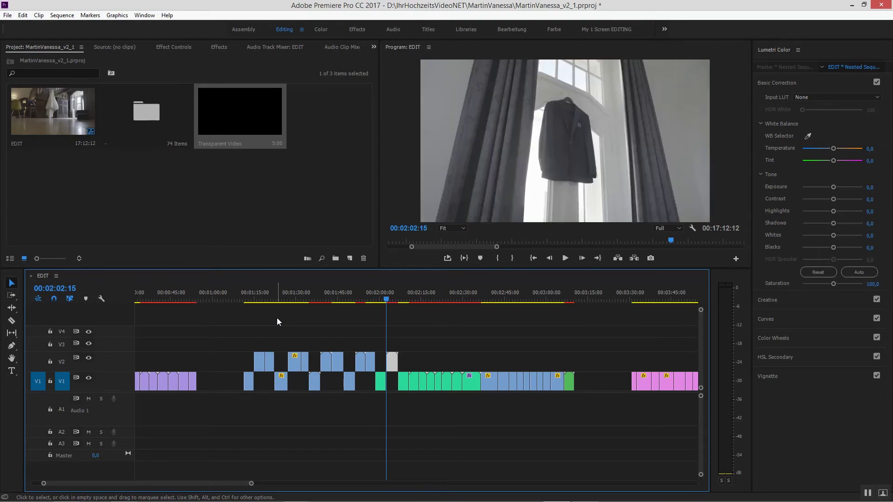
key(Down)
key(Down)
key(Down)
key(Down)
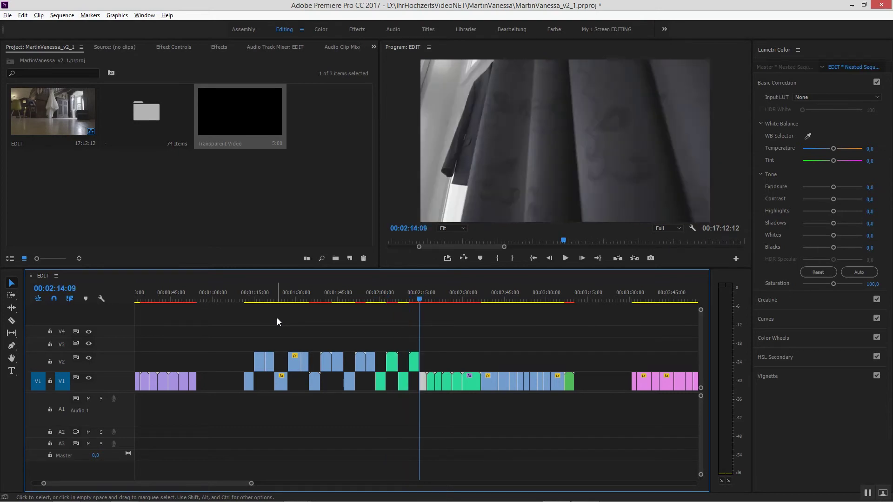
key(Down)
key(Down)
key(Down)
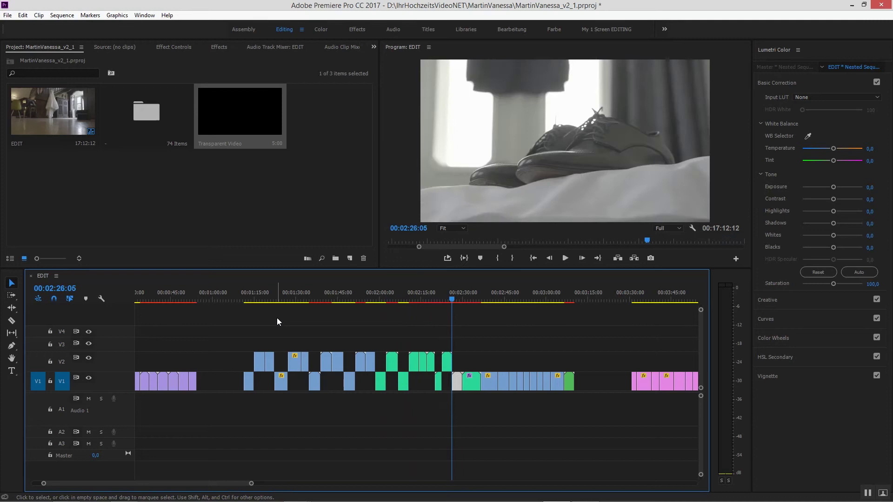
key(Down)
key(alt+Up)
key(Down)
key(alt+Up)
key(Down)
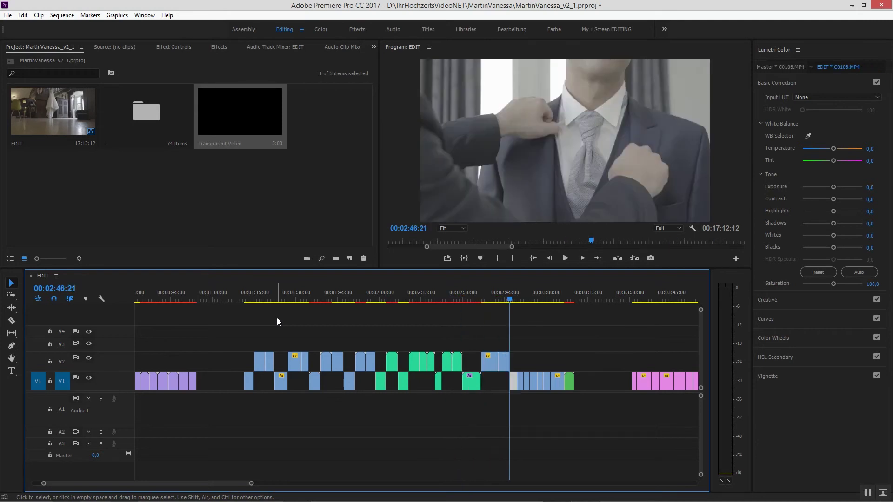
key(Down)
key(Down)
key(alt+Up)
key(Down)
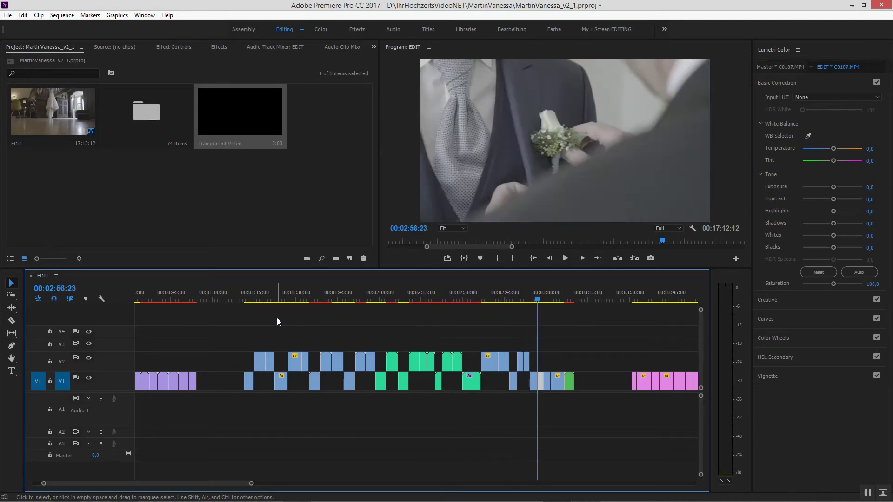
key(alt+Up)
key(Down)
key(alt+Up)
key(Down)
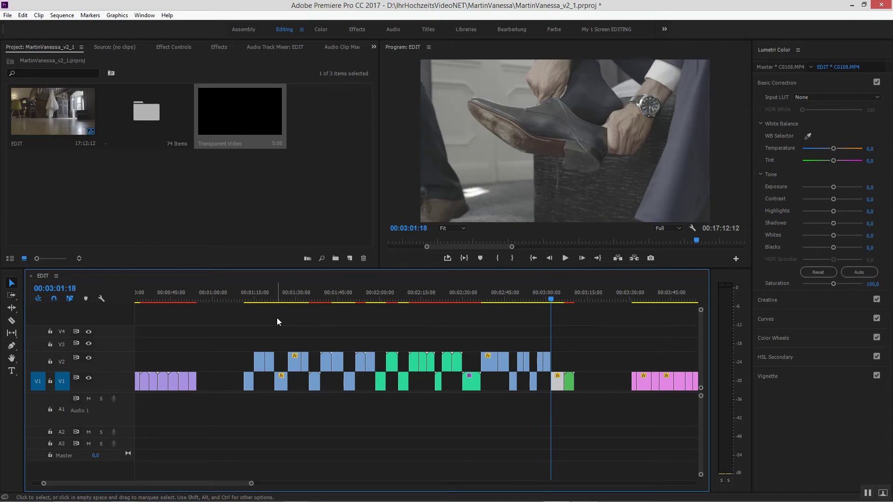
key(Down)
key(alt+Up)
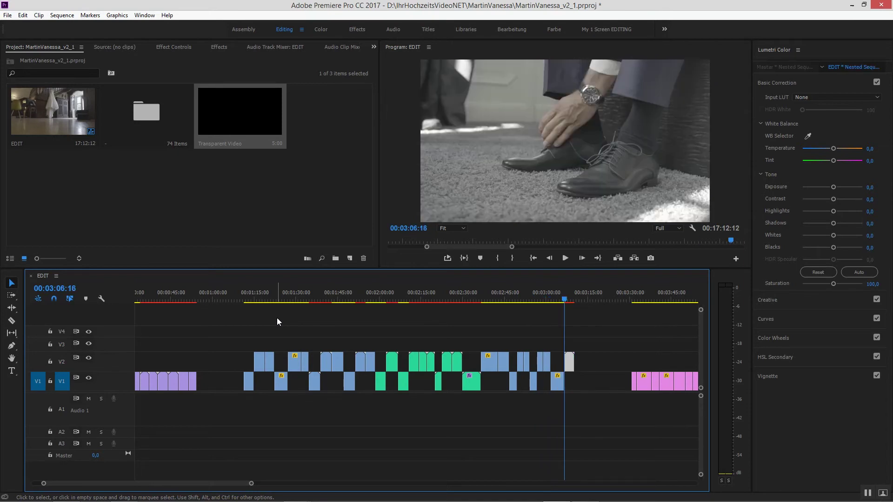
- Return the playhead to 01:15:00, deselect, and target V2 instead of V1
drag(249, 299, 254, 298)
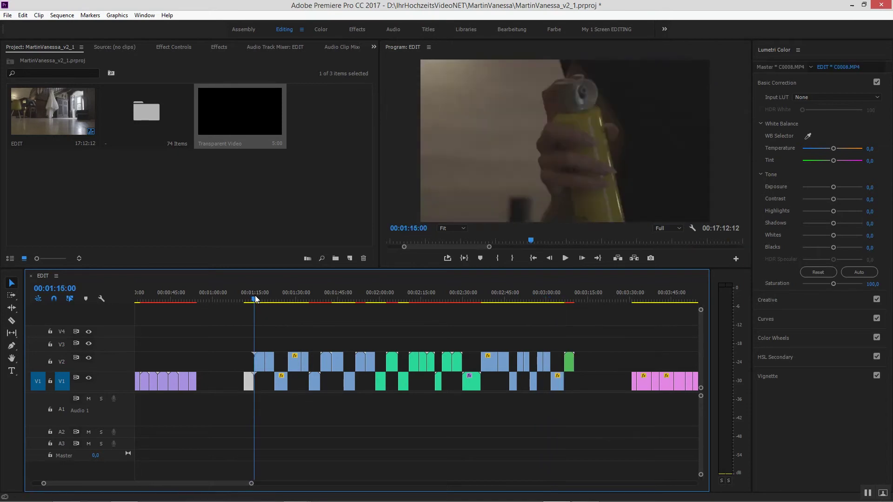
click(296, 330)
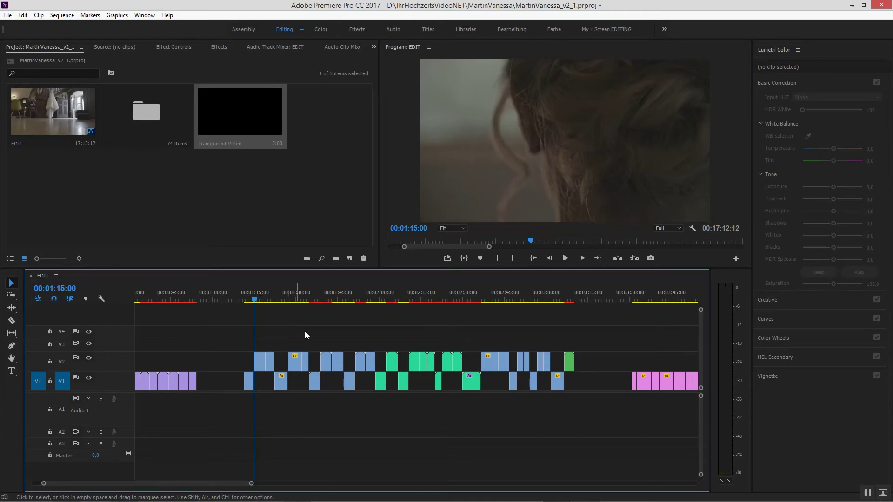
click(62, 363)
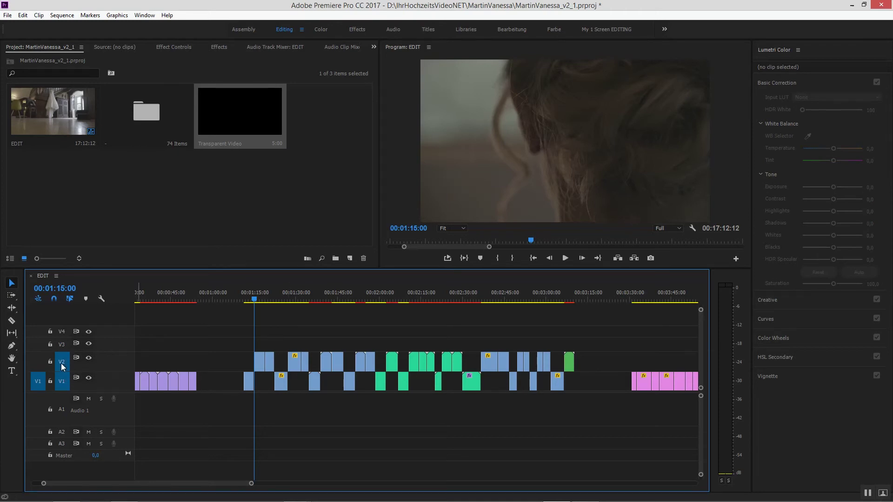
click(64, 382)
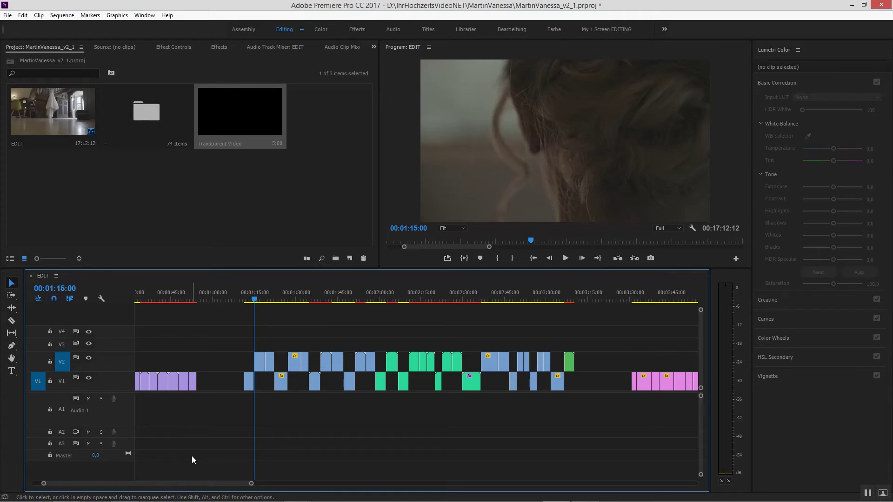
- Move alternating blue-group clips from V2 up to V3
key(Down)
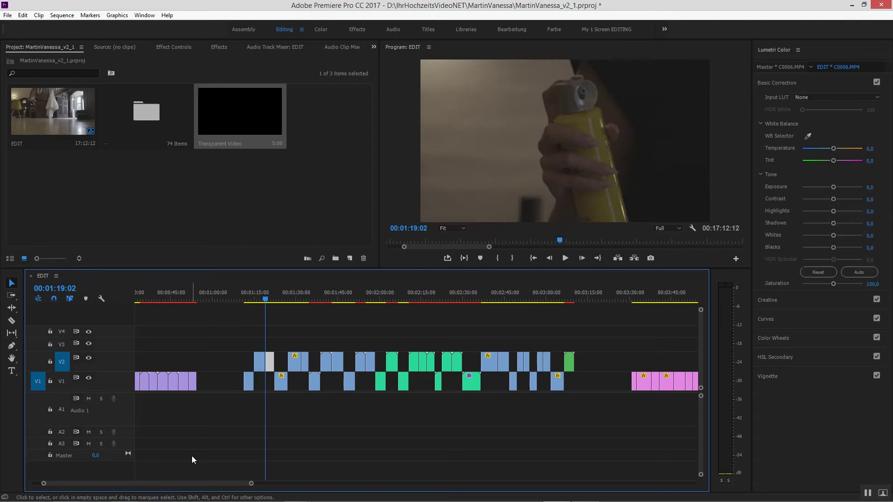
key(alt+Up)
key(Down)
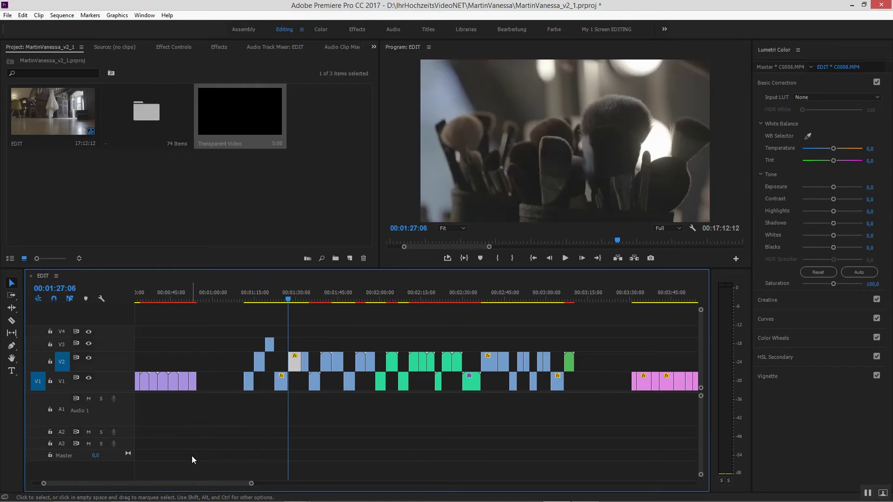
key(Up)
key(Up)
key(Down)
key(alt+Up)
key(Down)
key(alt+Up)
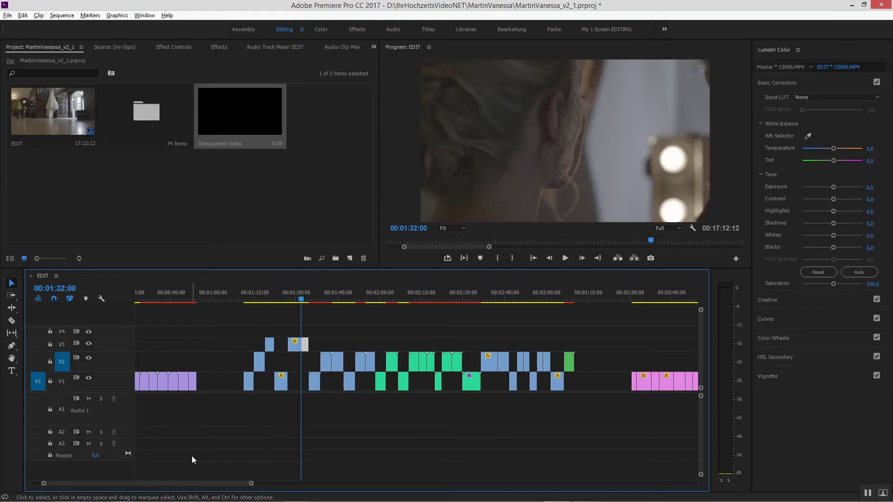
key(Down)
key(Down)
key(alt+Up)
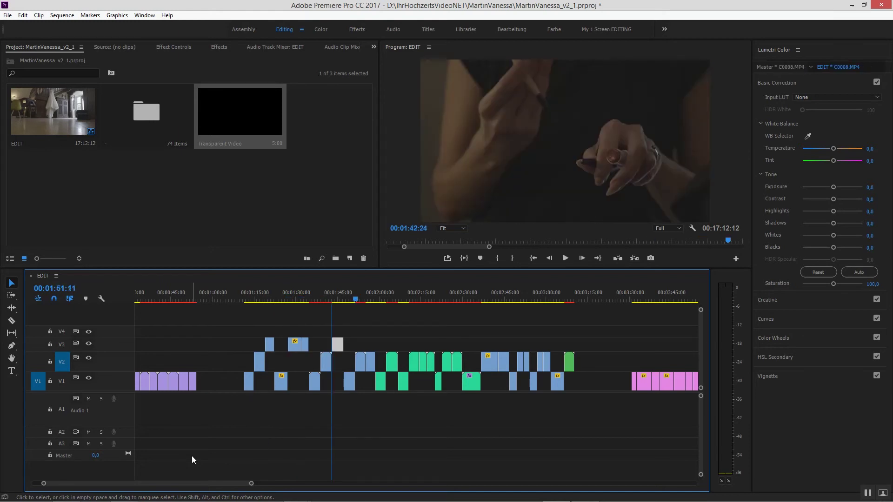
key(Down)
key(alt+Up)
key(Down)
key(alt+Up)
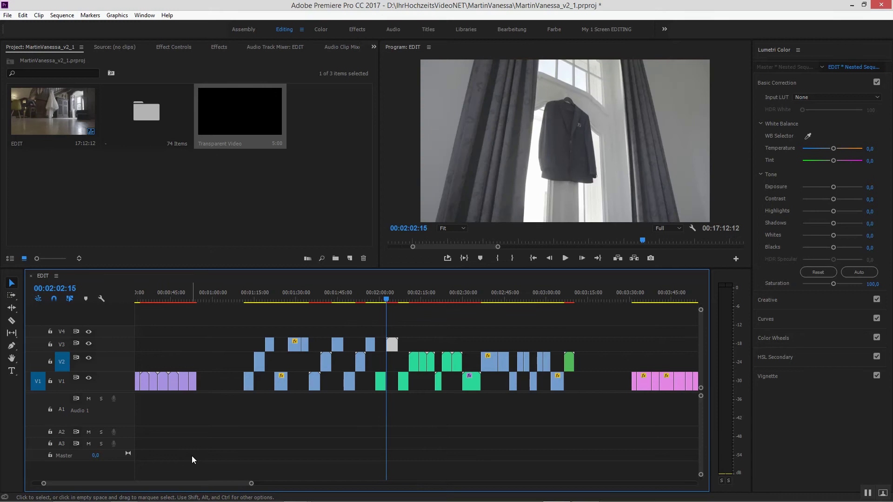
key(Down)
key(alt+Up)
key(Down)
key(alt+Up)
key(Down)
key(alt+Up)
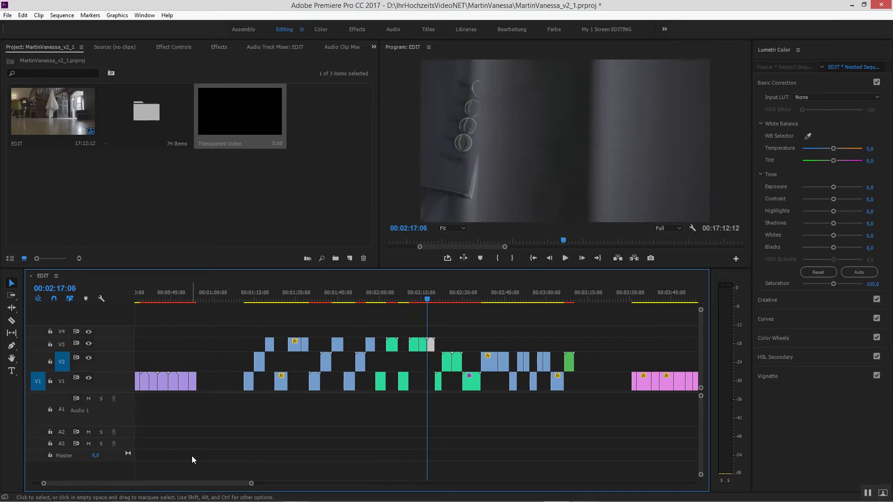
key(Down)
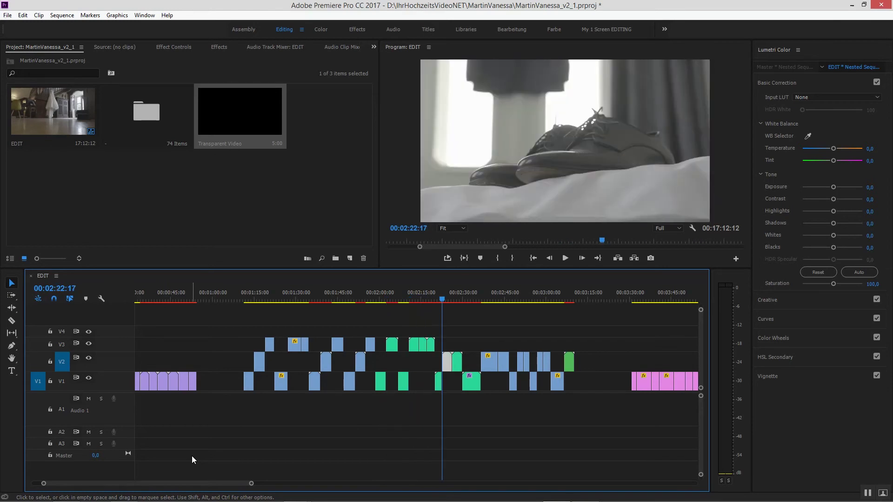
- Move alternating green clips from V2 up to V3 through about 00:03:06
key(alt+Up)
key(Down)
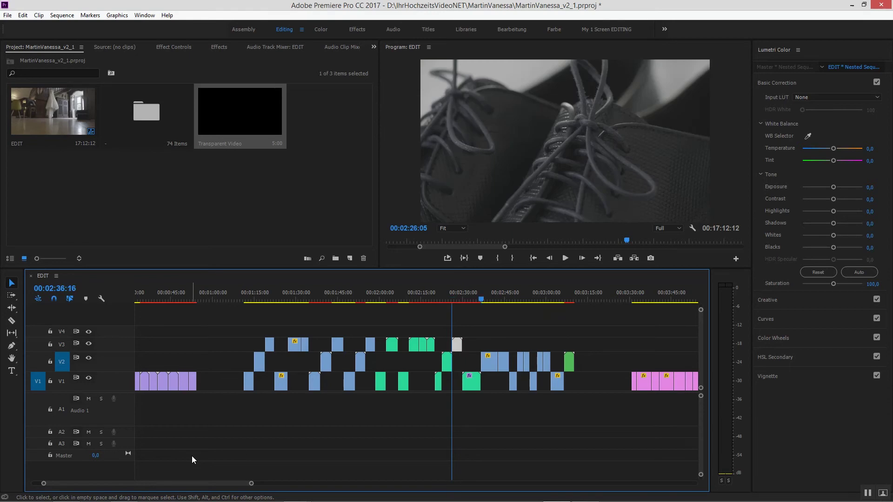
key(alt+Up)
key(Down)
key(alt+Up)
key(Down)
key(Down)
key(alt+Up)
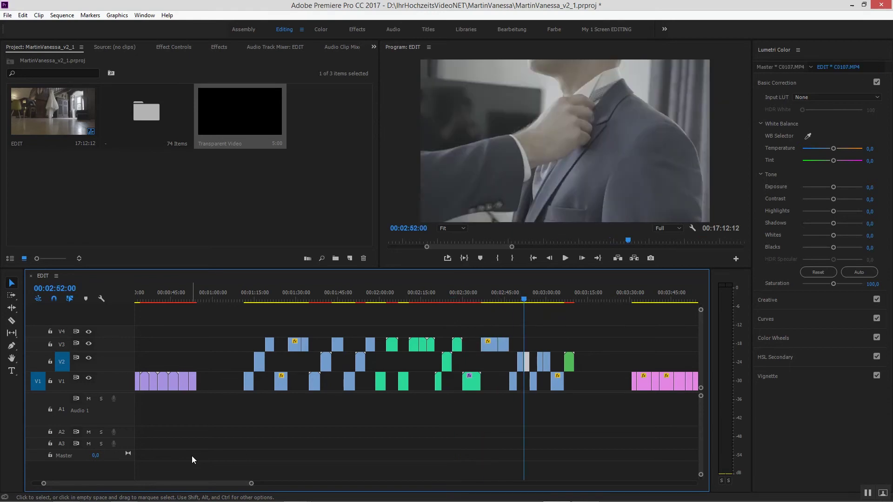
key(Down)
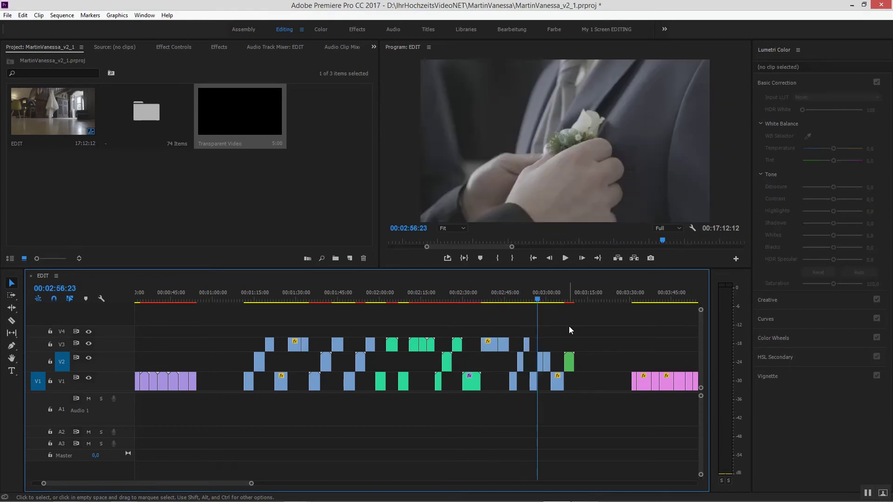
key(Down)
key(alt+Up)
key(Down)
key(alt+Up)
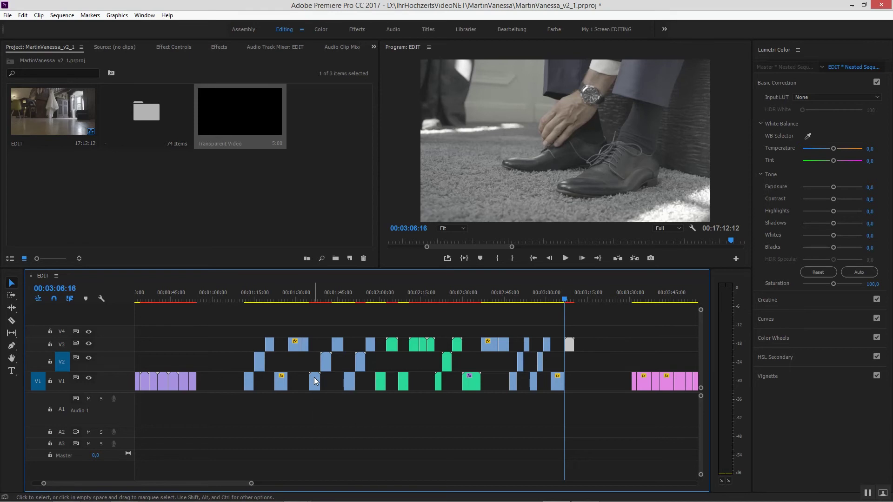
- Turn off output and lock tracks V1 and V2, then deselect the clip on V3
click(89, 358)
click(88, 378)
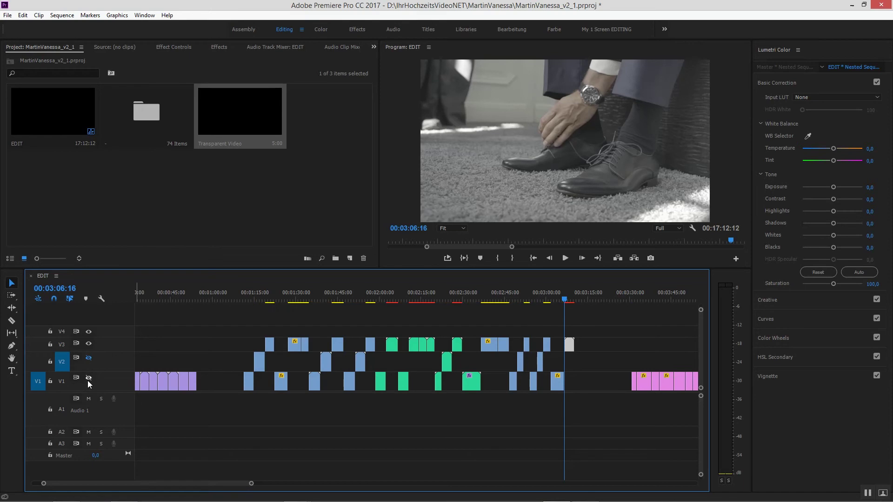
click(50, 362)
click(50, 381)
click(380, 426)
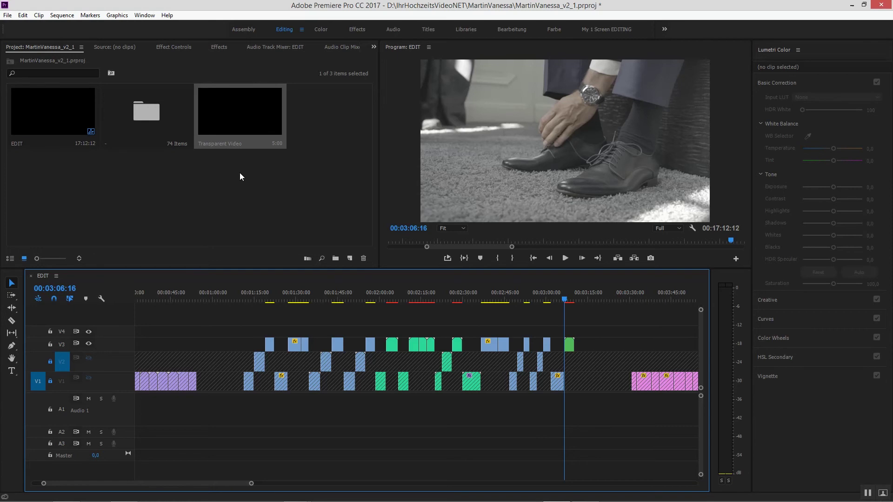
- Create a new Transparent Video item and drag it onto V4 above the V3 clips to about 00:03:06
click(350, 259)
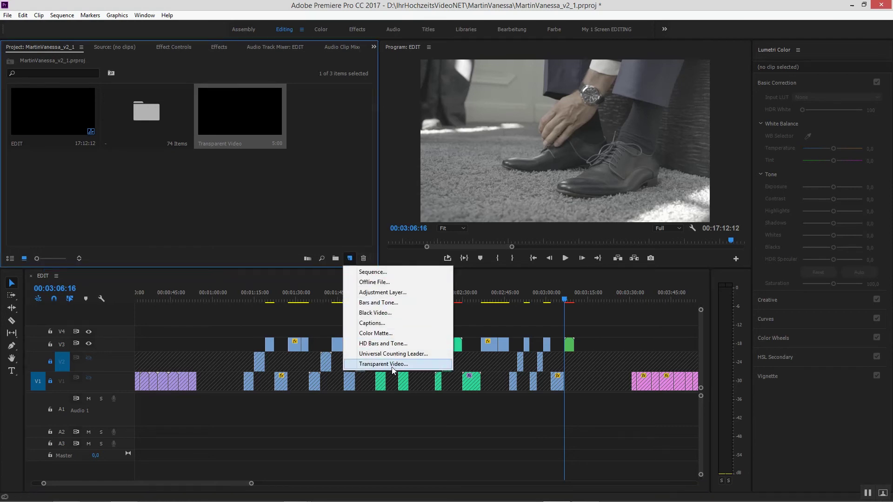
drag(246, 126, 574, 351)
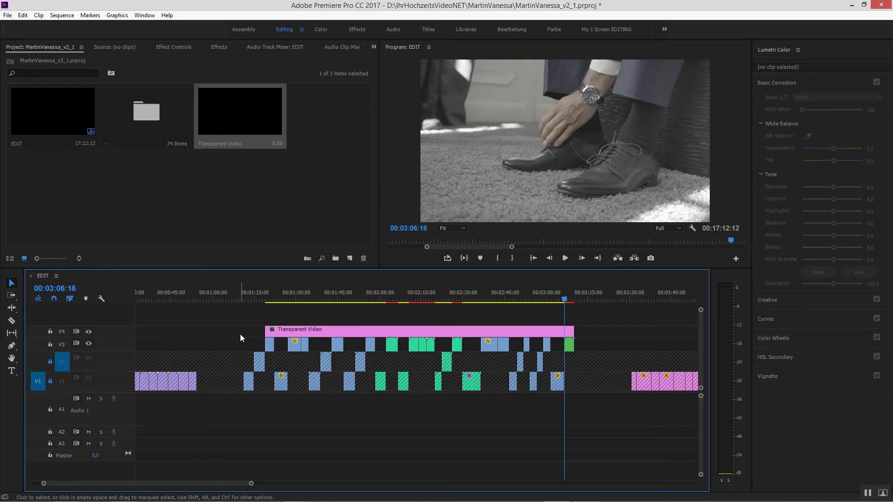
- Forward-select all V3 clips and bump them to V4 and back, leaving Transparent Video pieces on V4
click(13, 297)
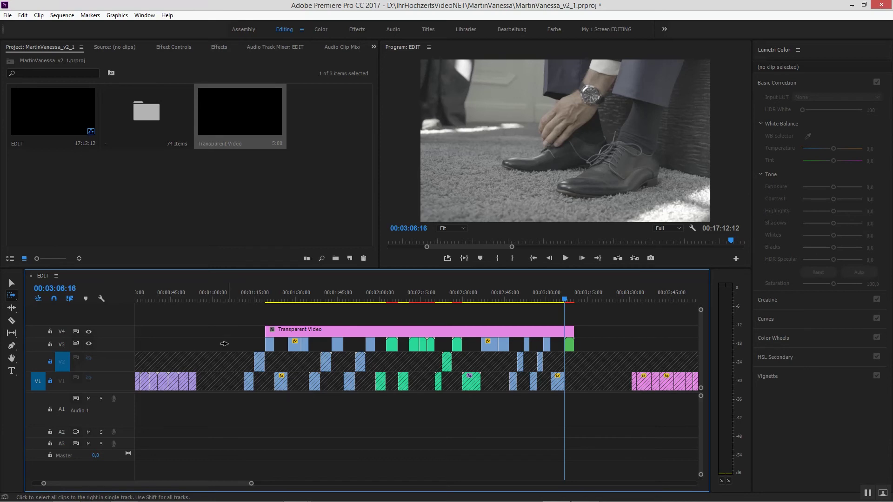
click(224, 344)
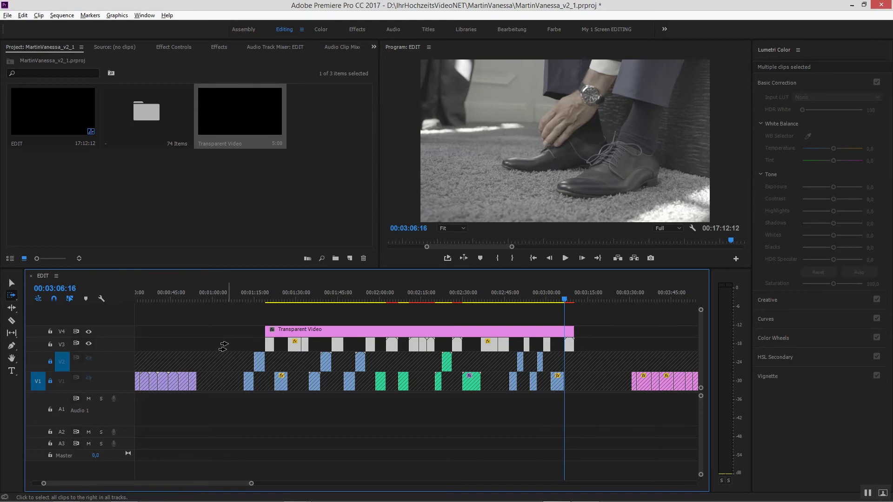
key(alt+Up)
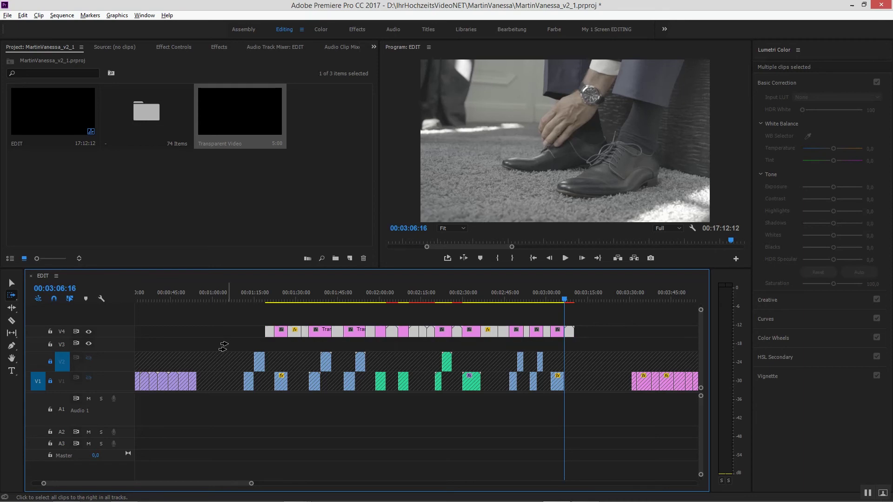
key(alt+Down)
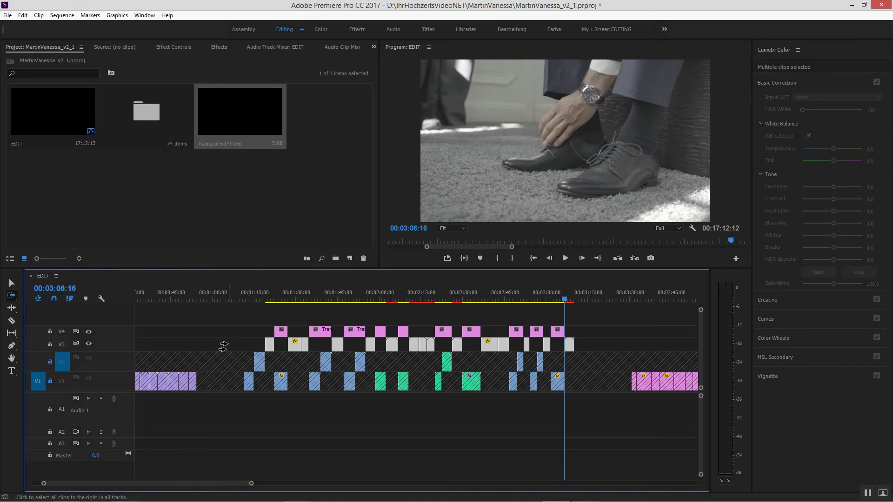
- Drop the leftover V4 Transparent Video pieces into V3's gaps and ripple-delete them to close the gaps
key(v)
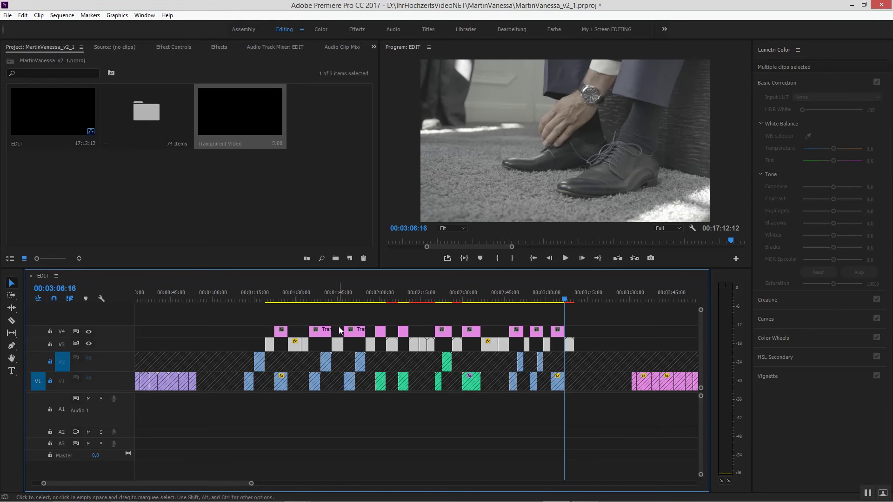
key(a)
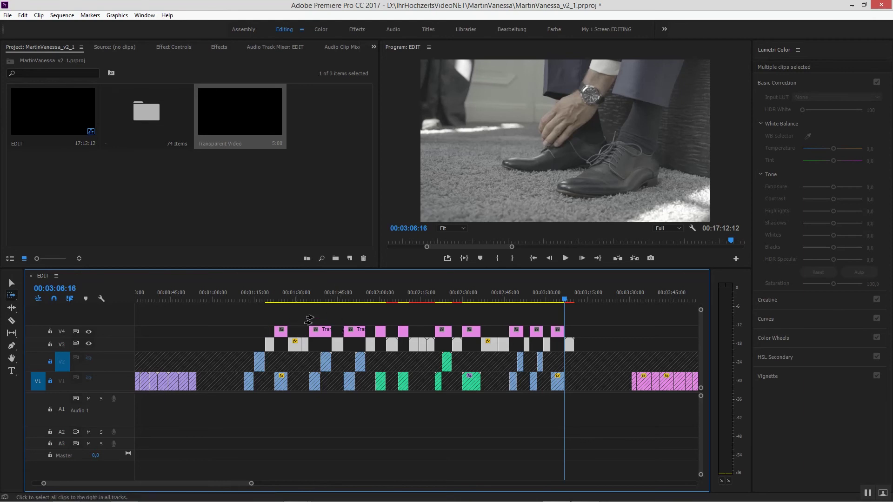
click(257, 331)
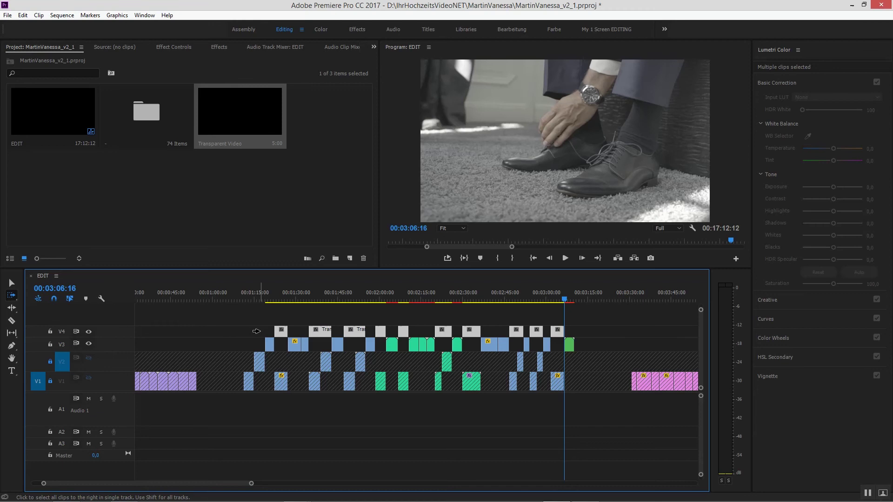
key(shift)
key(alt+Down)
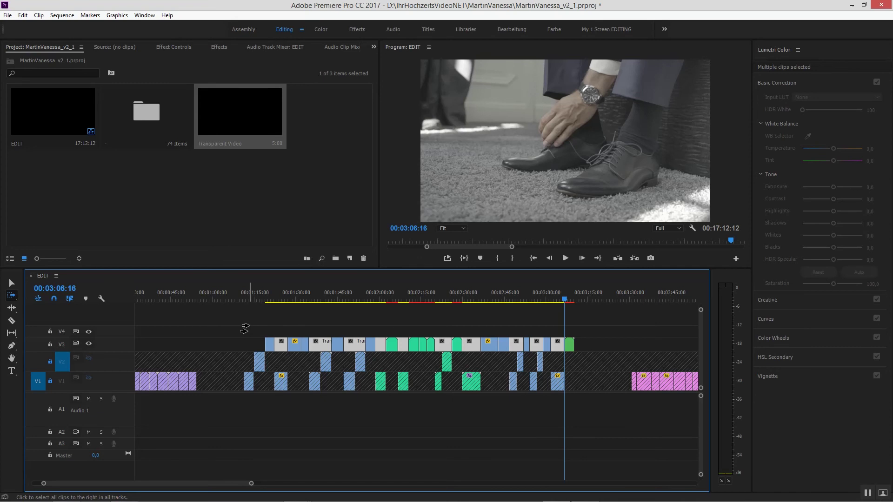
key(ctrl+z)
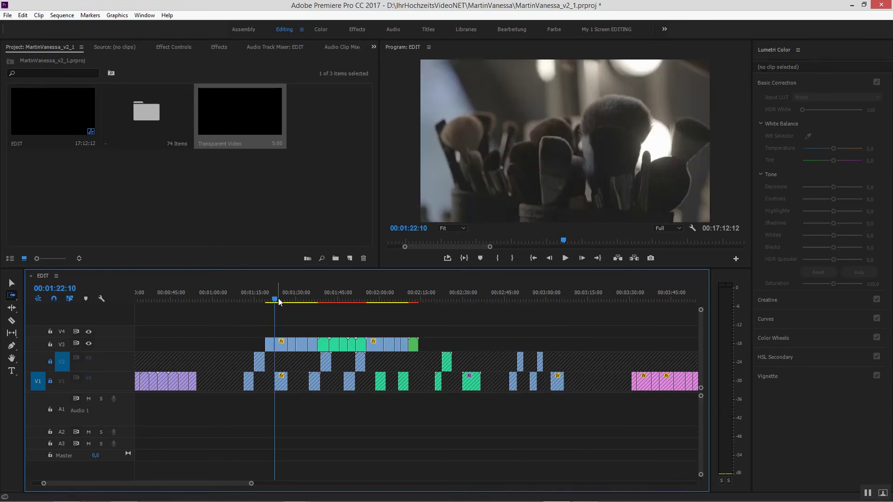
- Scrub to the clips' start and undo back to the spread-out V3 layout with gaps
drag(277, 300, 273, 326)
key(ctrl+shift+v)
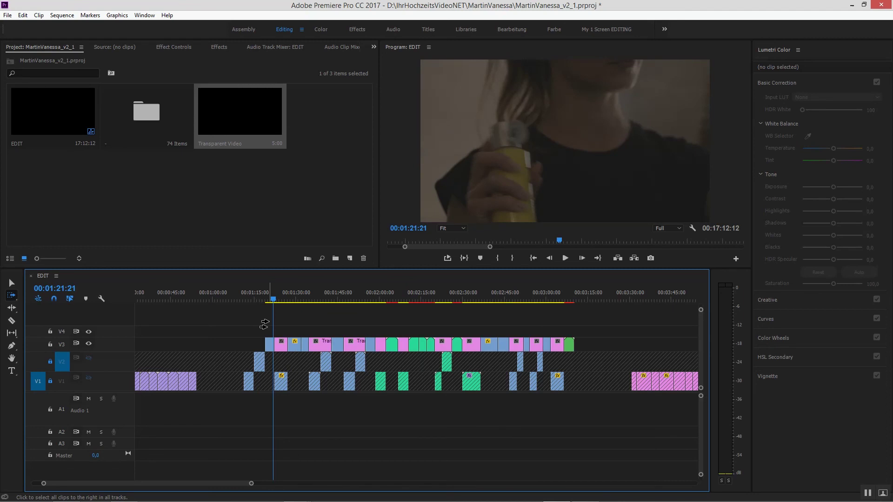
key(ctrl+z)
key(ctrl+z)
key(ctrl+z)
key(ctrl+z)
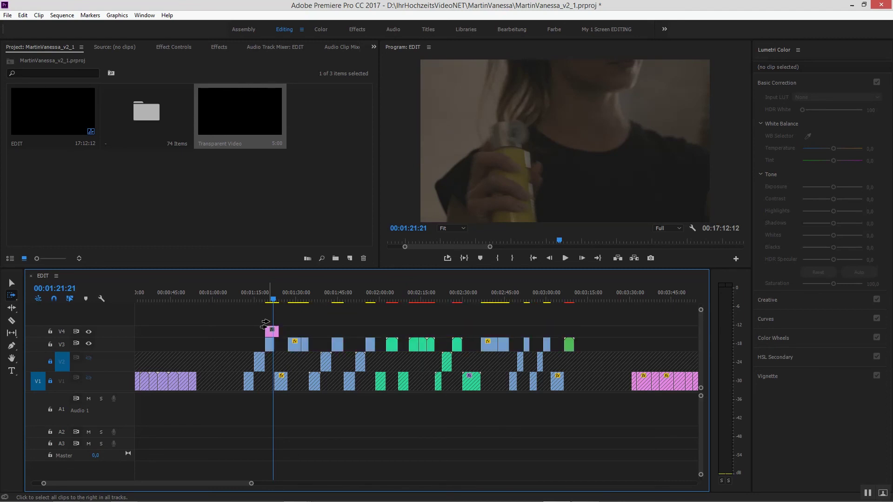
- Try selecting the V4 Transparent Video and V3 clips, then clear the selection
key(v)
drag(273, 337, 574, 344)
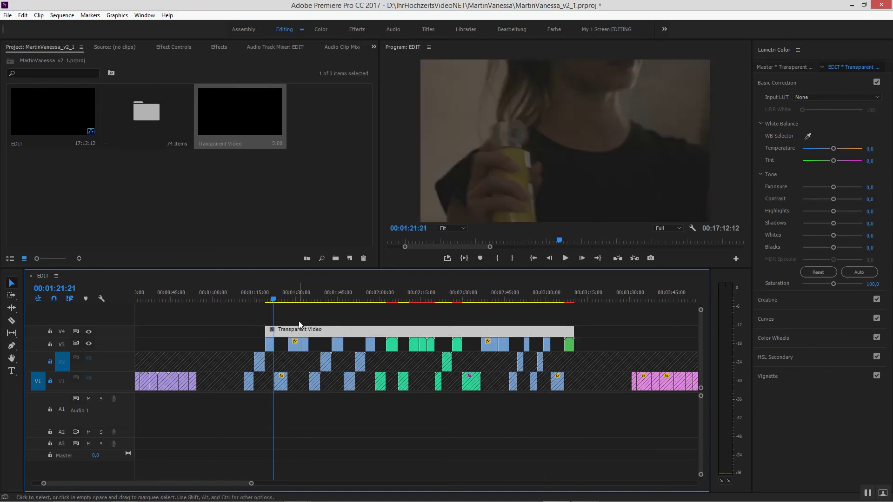
click(12, 296)
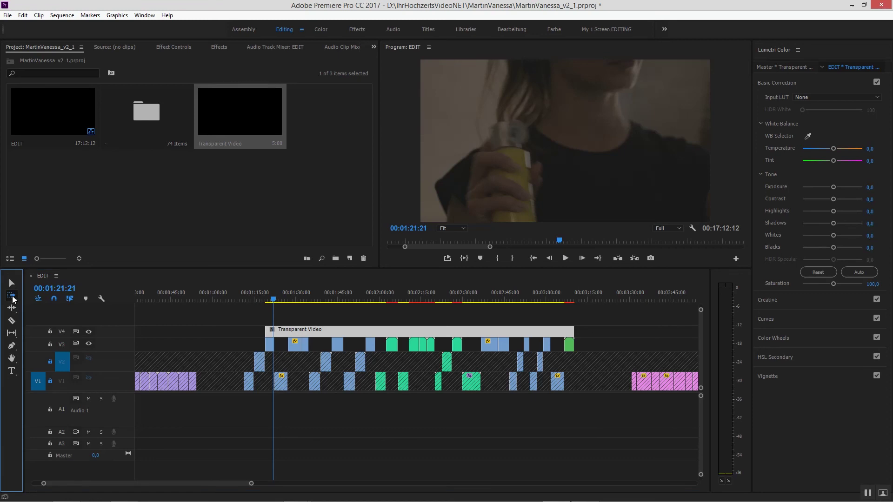
click(246, 345)
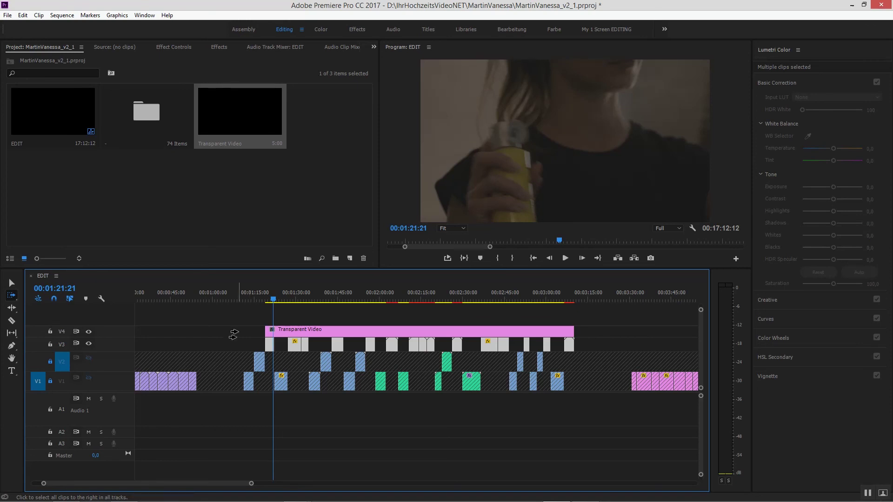
key(v)
click(245, 321)
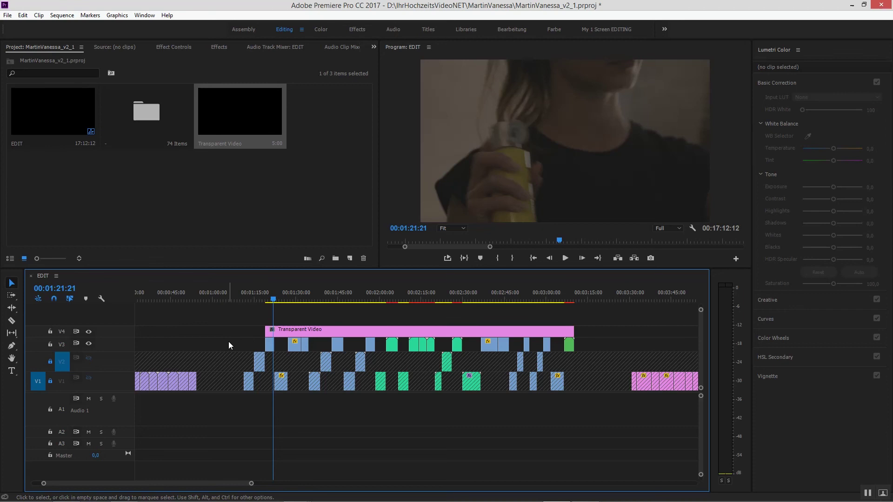
- Bump the V3 clips to V4 and back, then sink and ripple-delete the leftover placeholder pieces
drag(229, 345, 570, 346)
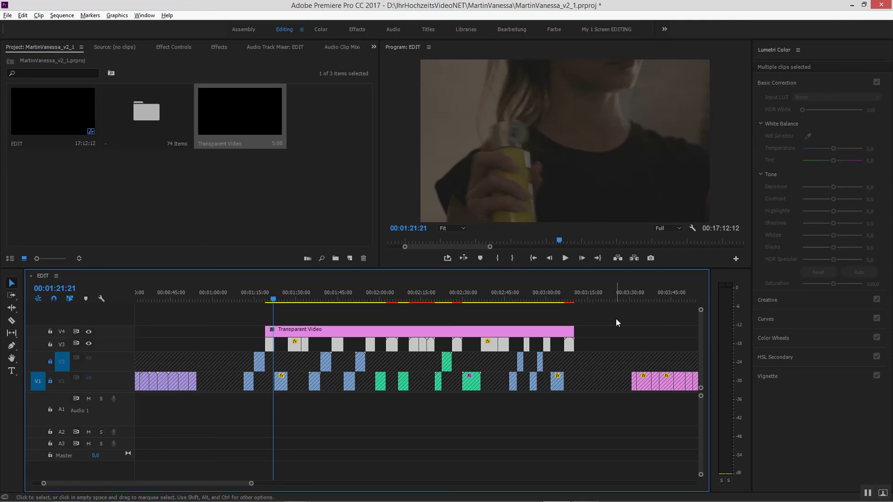
key(alt+Up)
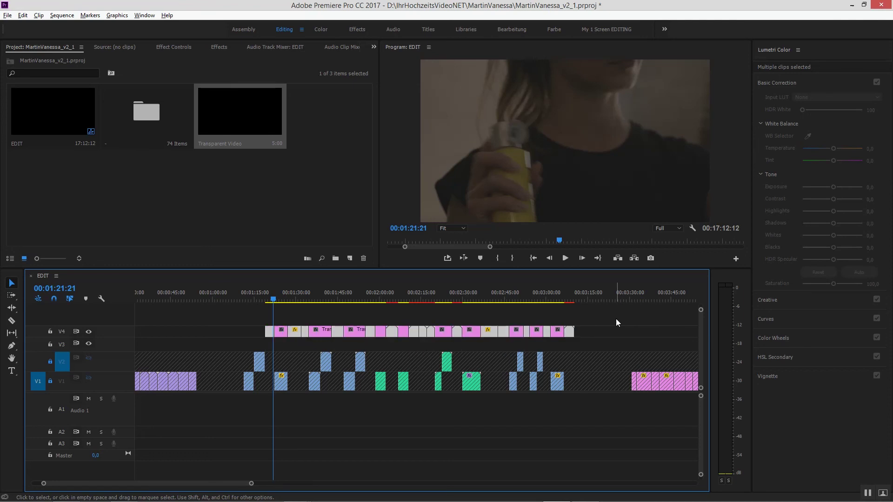
key(alt+Down)
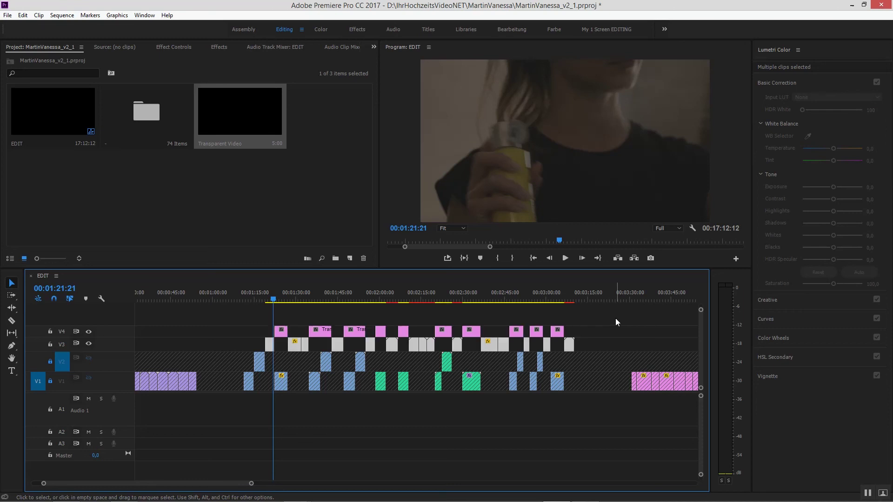
drag(238, 315, 578, 333)
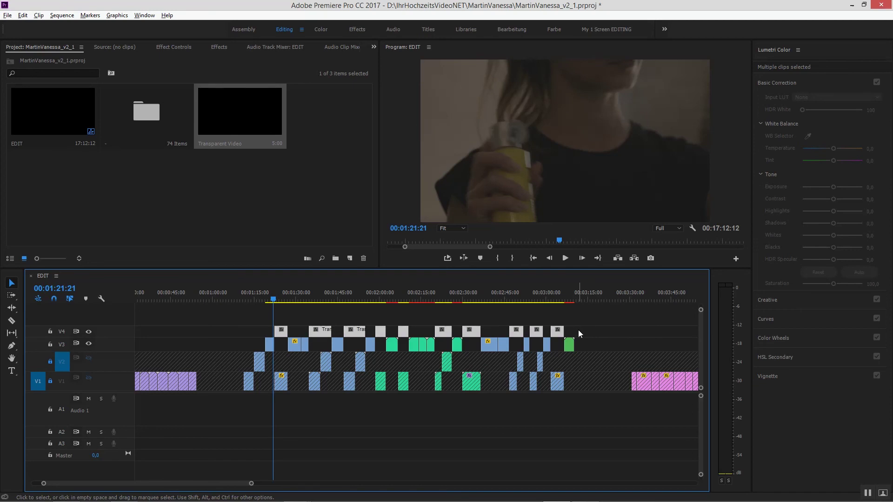
key(alt+Down)
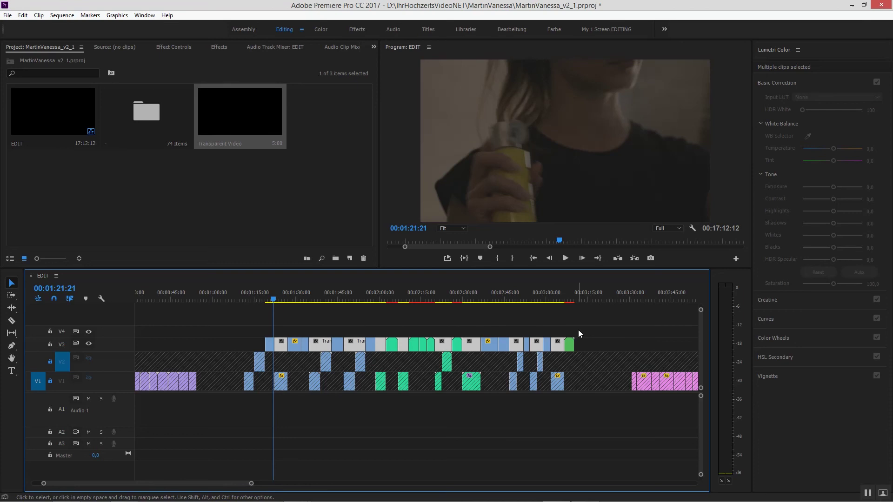
key(shift+Delete)
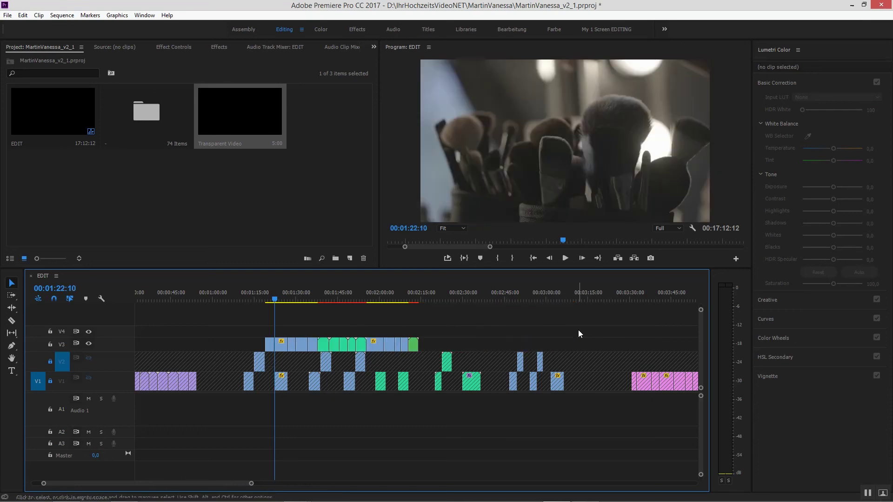
click(278, 303)
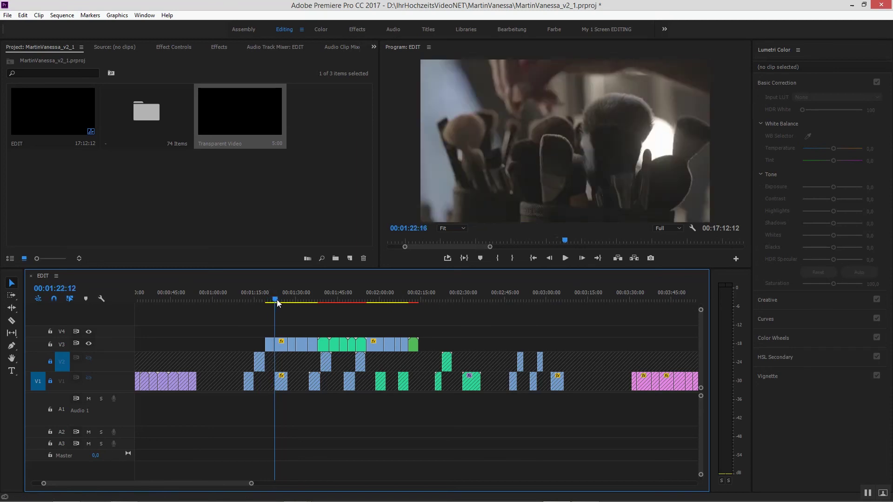
drag(277, 302, 412, 359)
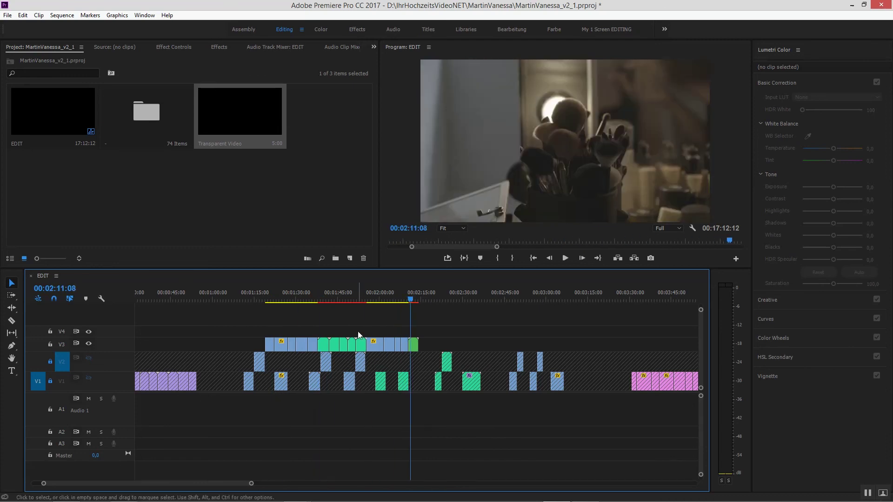